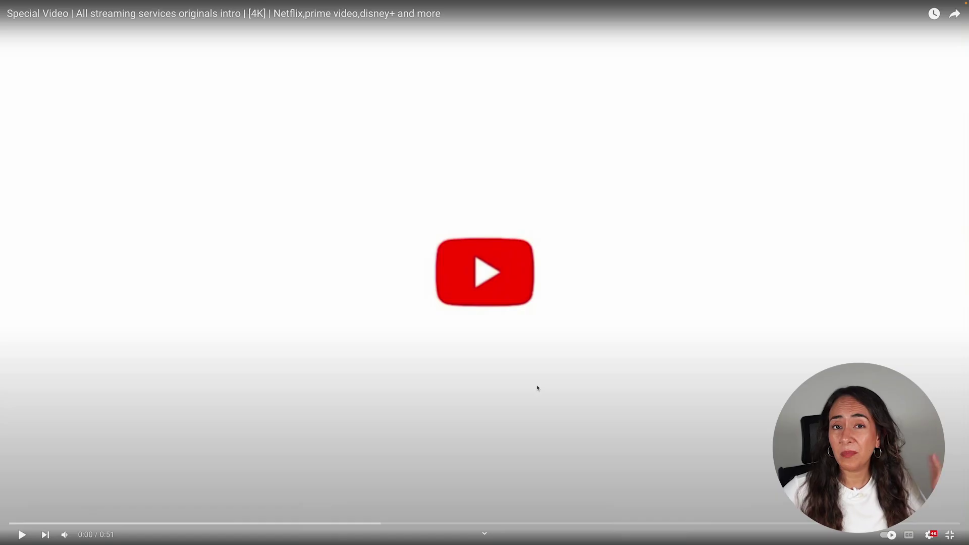
Set the playback speed of the streaming intros video to 0.25
{"action": "left_click", "coordinate": [22, 535]}
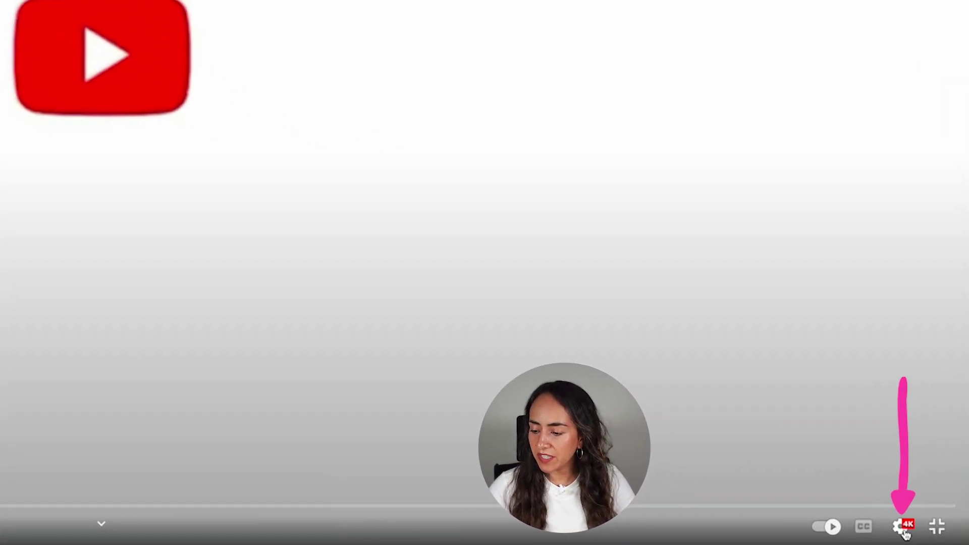
{"action": "left_click", "coordinate": [930, 535]}
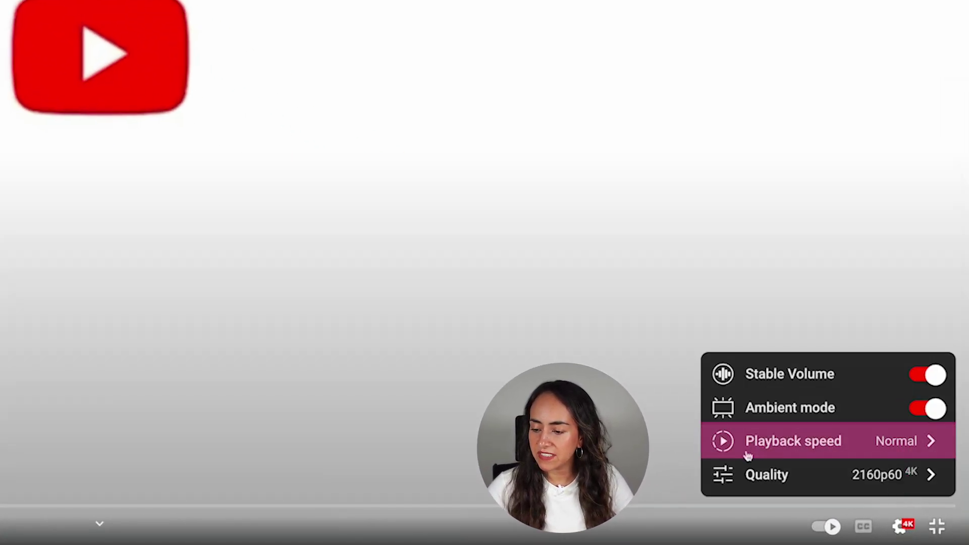
{"action": "left_click", "coordinate": [811, 446]}
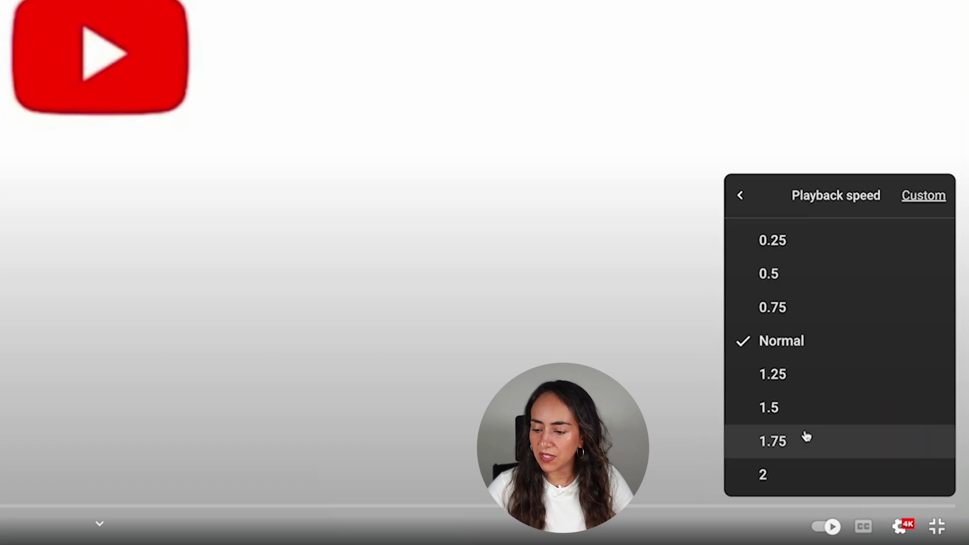
{"action": "left_click", "coordinate": [772, 242]}
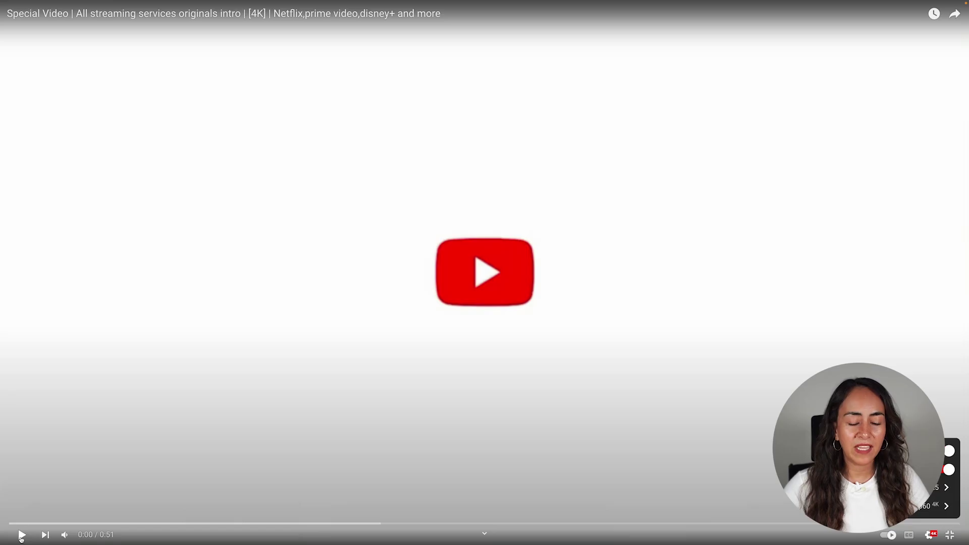
Play, rewind and pause the YouTube Originals intro in slow motion to examine how the logo, text and background colour animate
{"action": "left_click", "coordinate": [21, 536]}
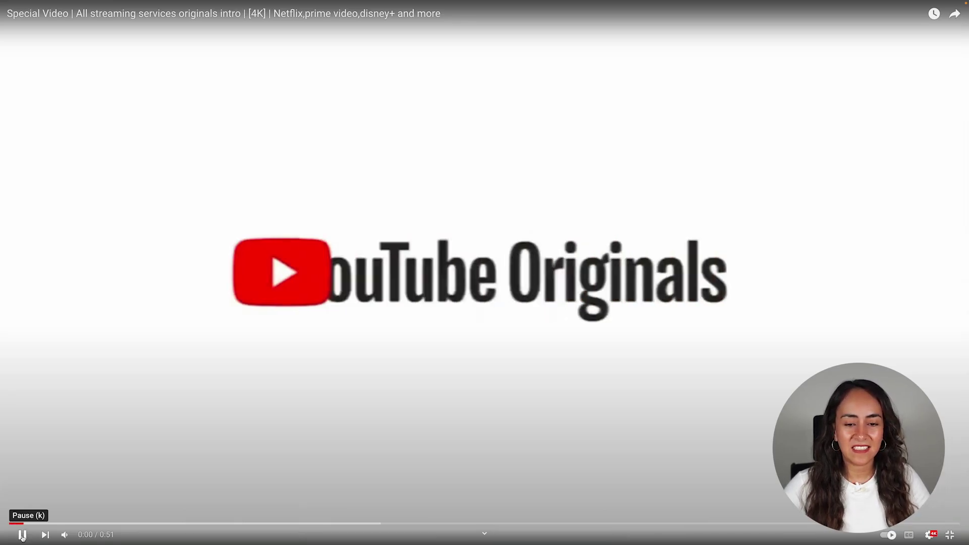
{"action": "left_click", "coordinate": [220, 296]}
{"action": "left_click", "coordinate": [17, 525]}
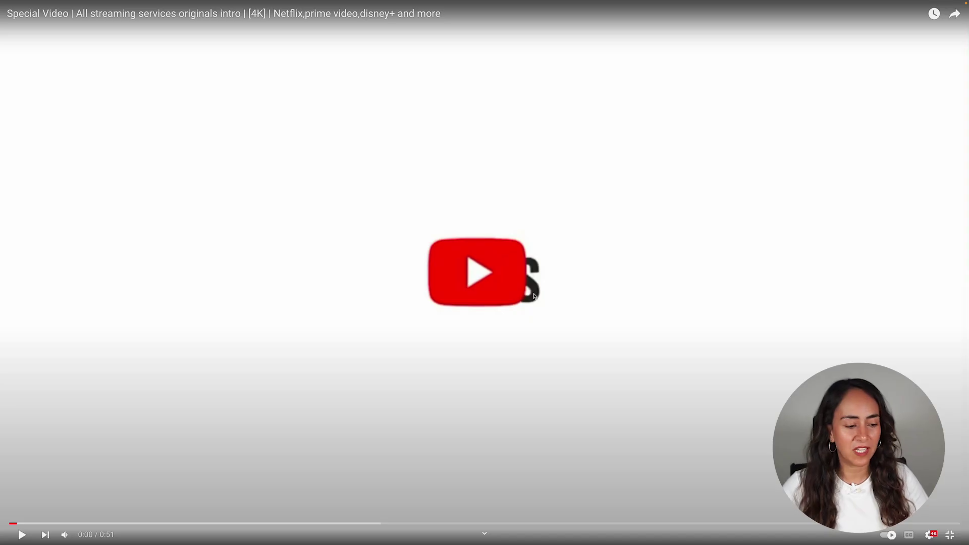
{"action": "left_click", "coordinate": [22, 535]}
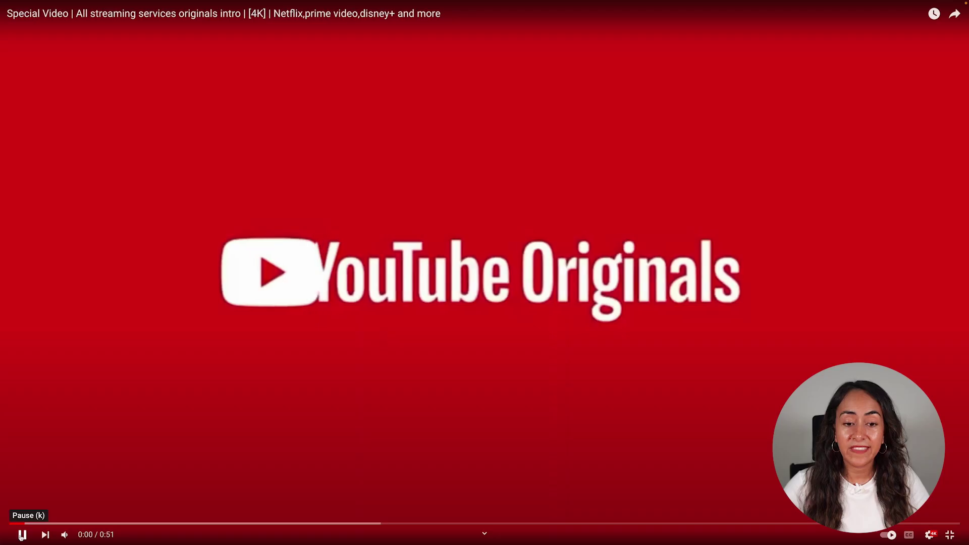
{"action": "left_click", "coordinate": [22, 536]}
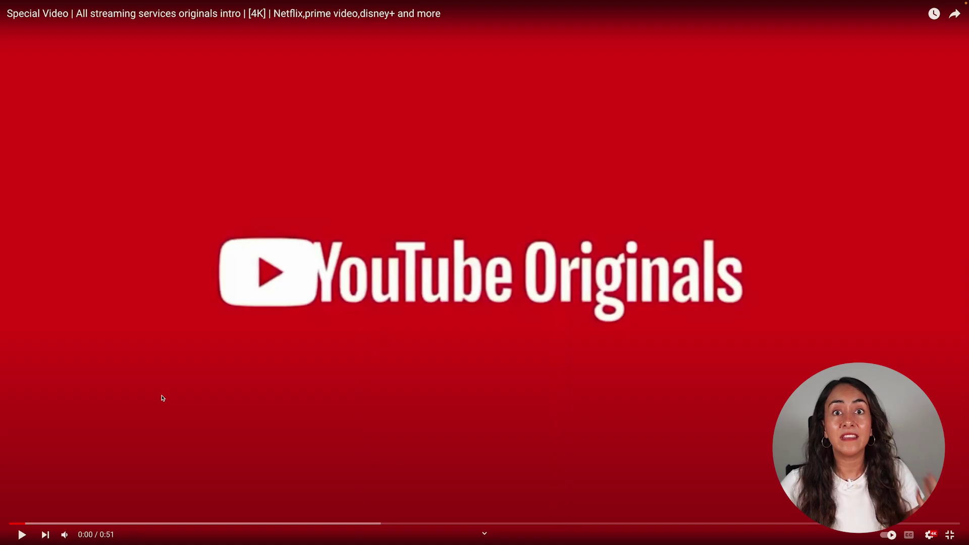
{"action": "left_click", "coordinate": [22, 536]}
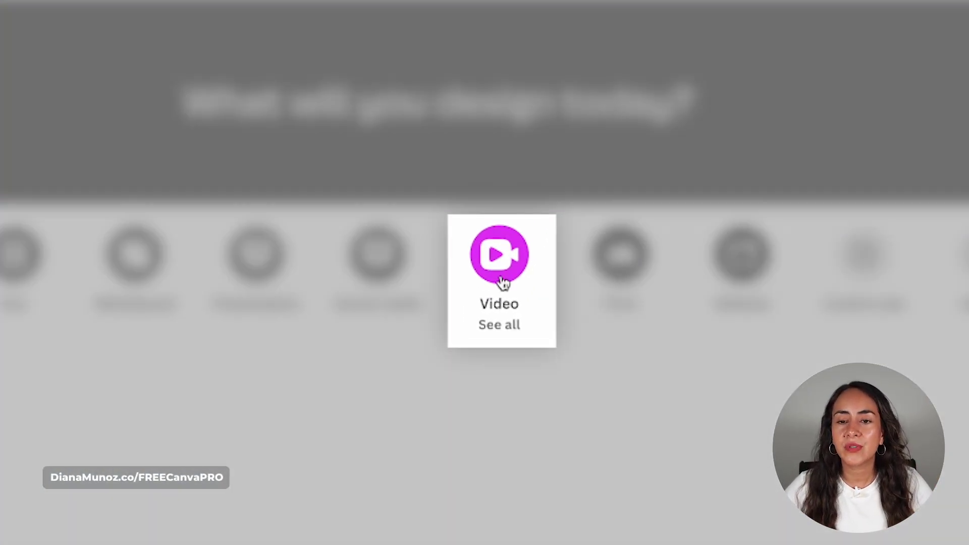
In Canva, create a blank Video design of 1920 × 1080 px
{"action": "left_click", "coordinate": [498, 258]}
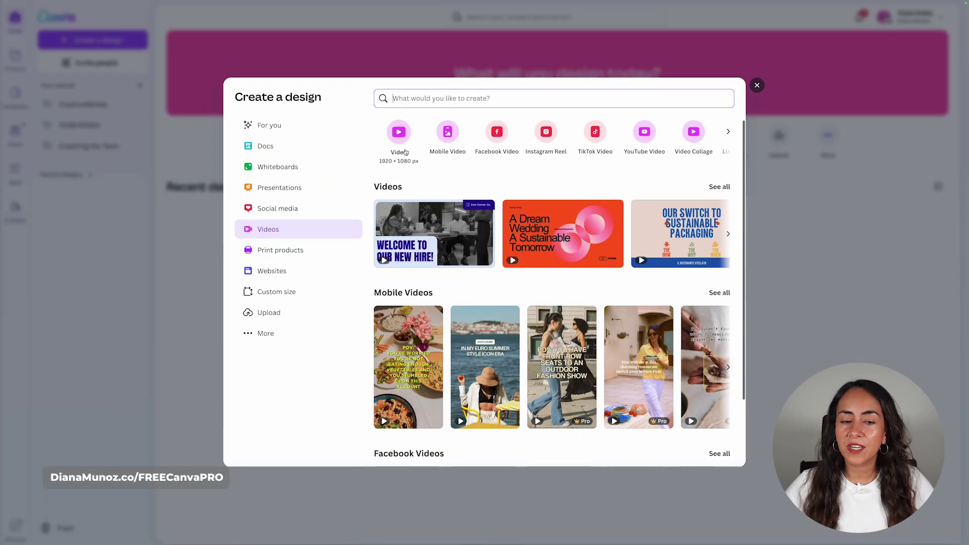
{"action": "mouse_move", "coordinate": [405, 152]}
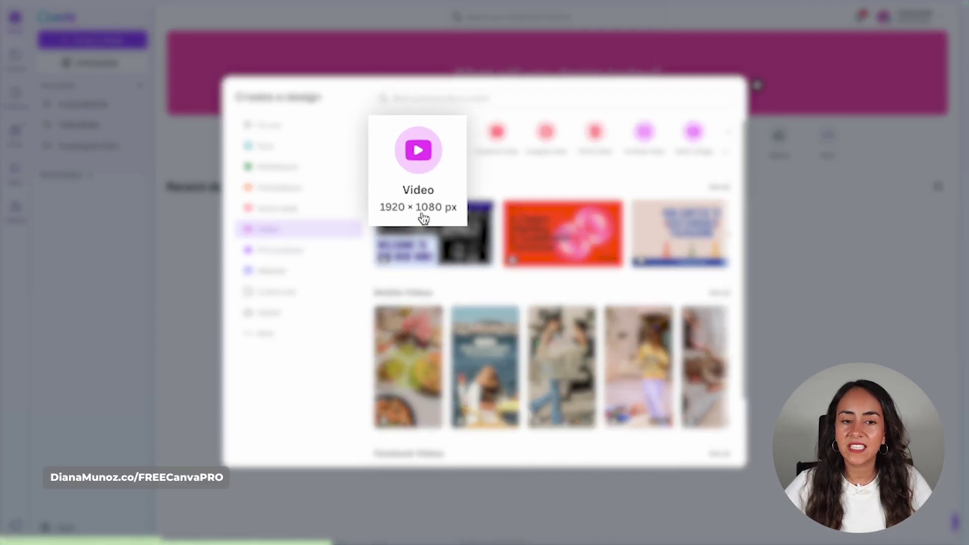
{"action": "left_click", "coordinate": [428, 154]}
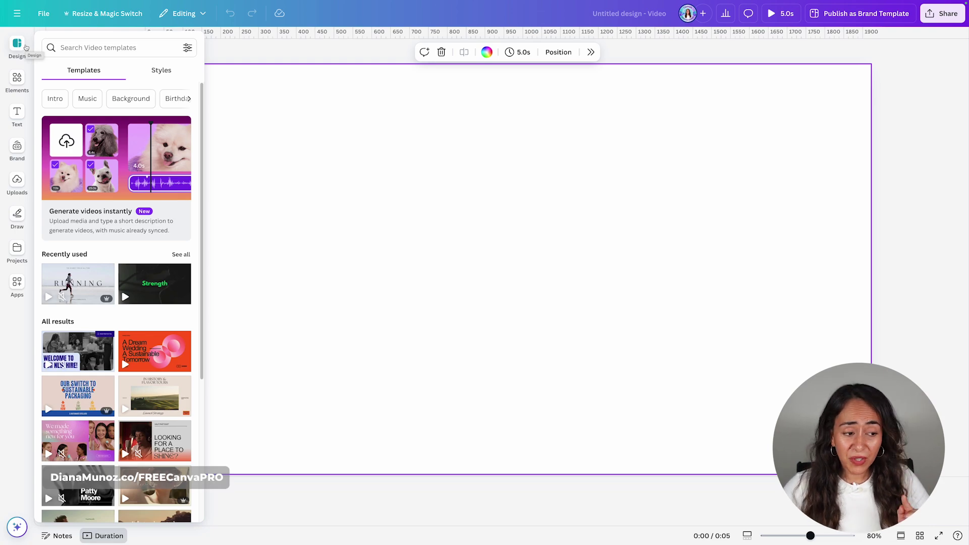
Find the Brandfetch app by searching the Canva apps for "brand" and open it
{"action": "left_click", "coordinate": [18, 282]}
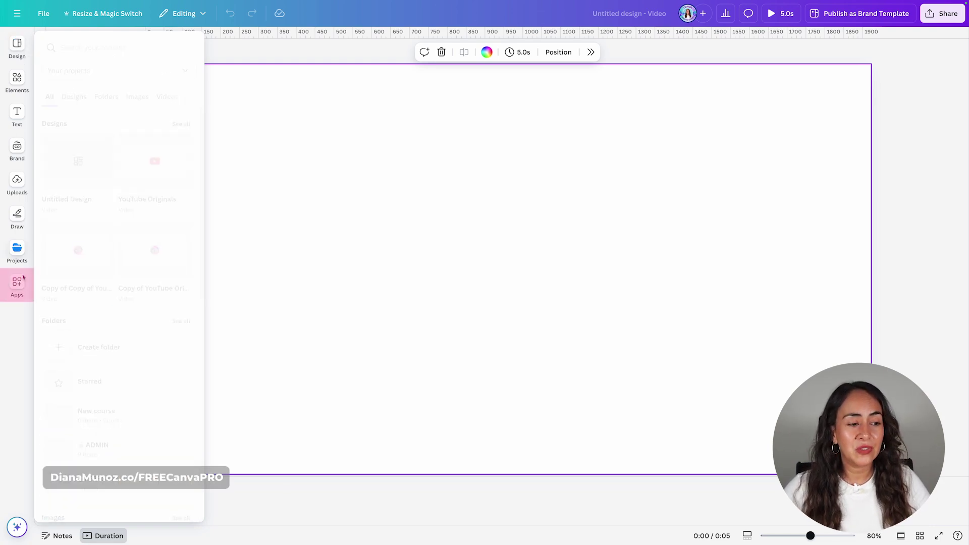
{"action": "left_click", "coordinate": [81, 44]}
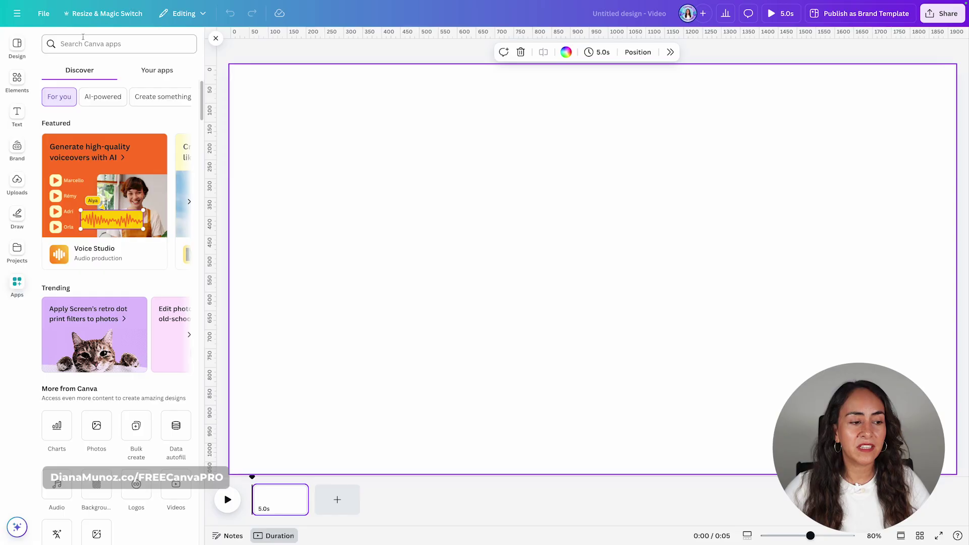
{"action": "type", "text": "brand"}
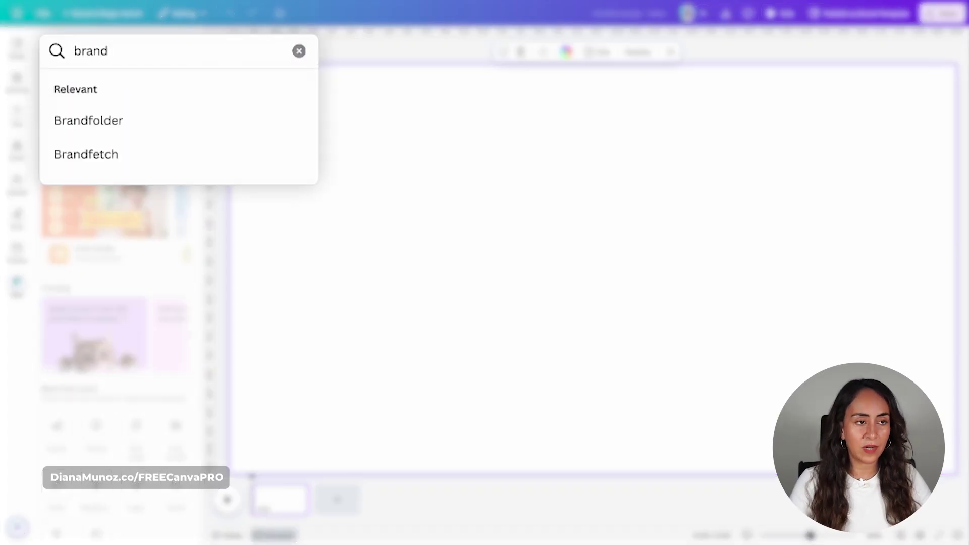
{"action": "left_click", "coordinate": [97, 154]}
{"action": "left_click", "coordinate": [54, 80]}
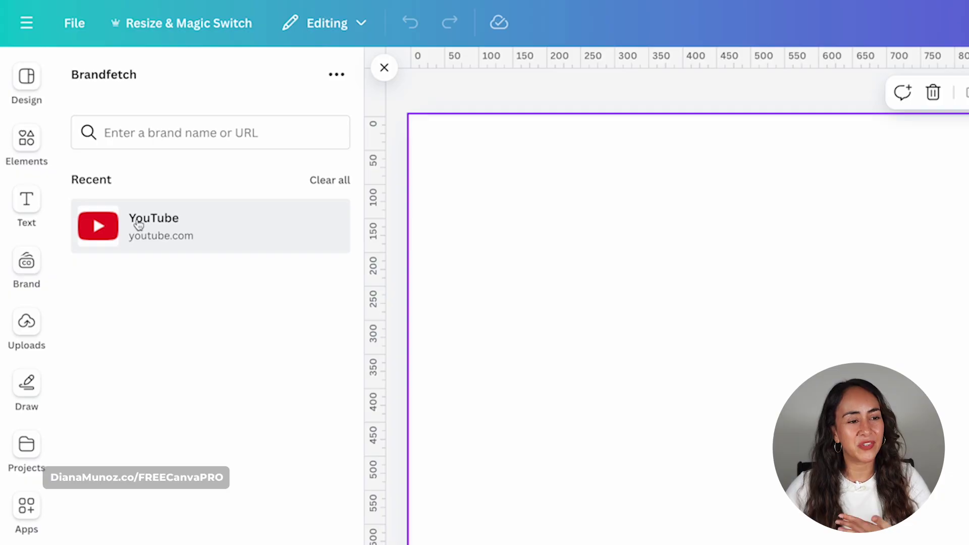
Look up the YouTube brand in Brandfetch and add its large red play-button logo to the page
{"action": "left_click", "coordinate": [173, 142]}
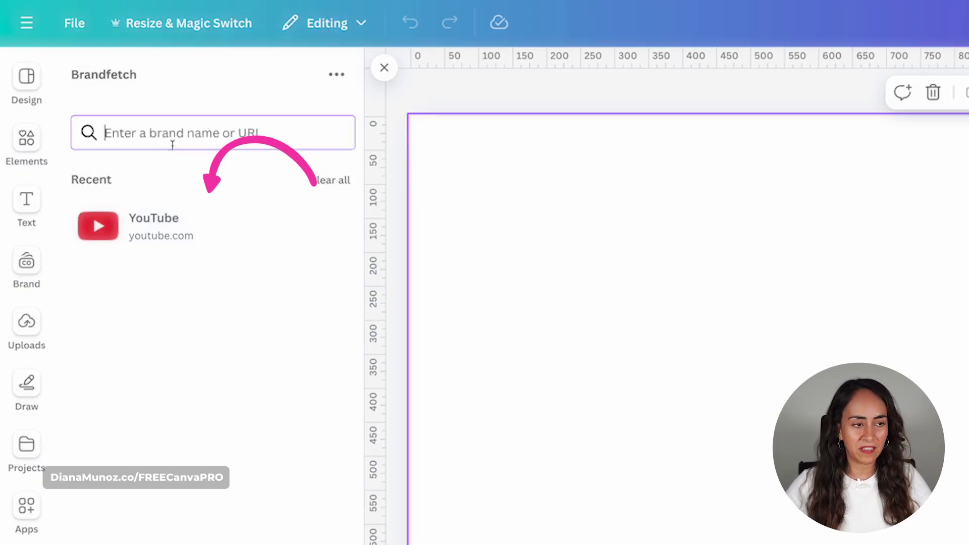
{"action": "type", "text": "youtube"}
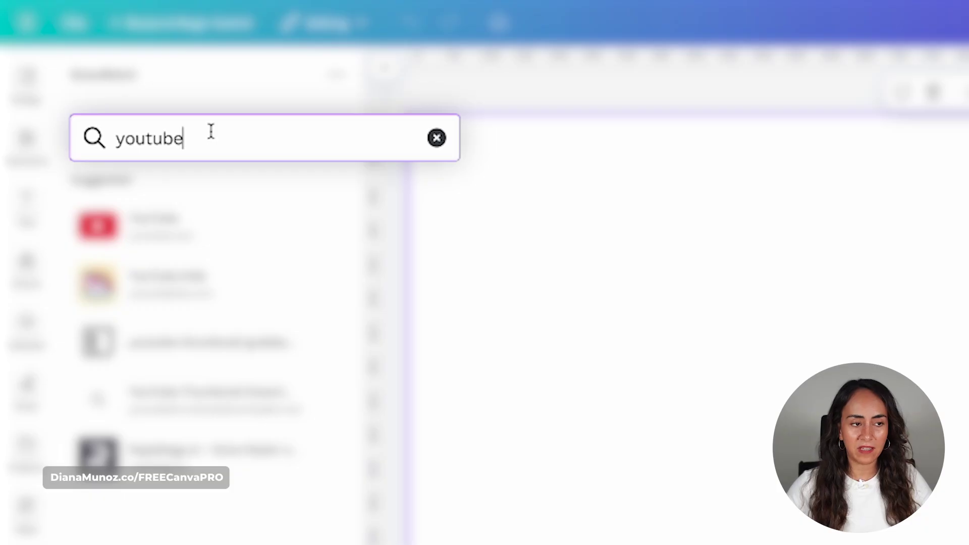
{"action": "left_click", "coordinate": [277, 232]}
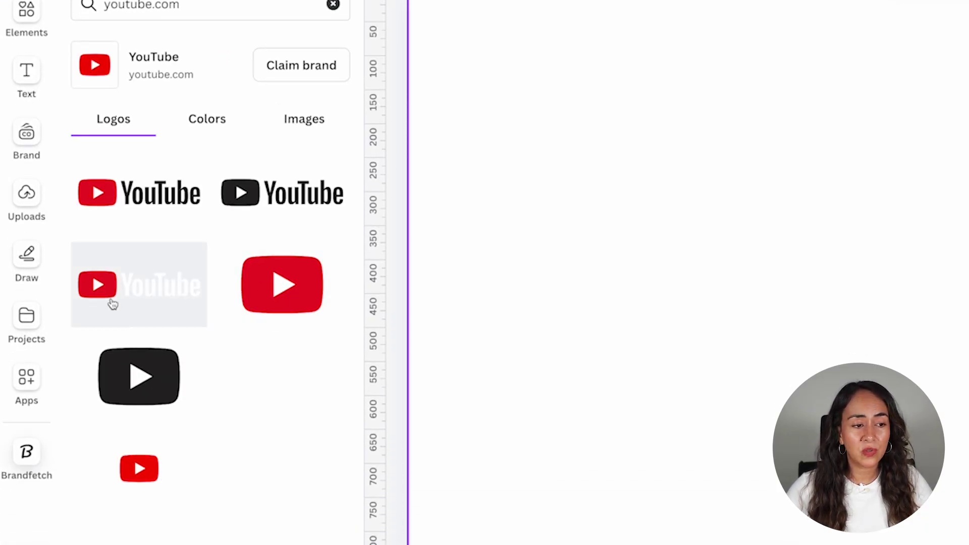
{"action": "left_click", "coordinate": [270, 275]}
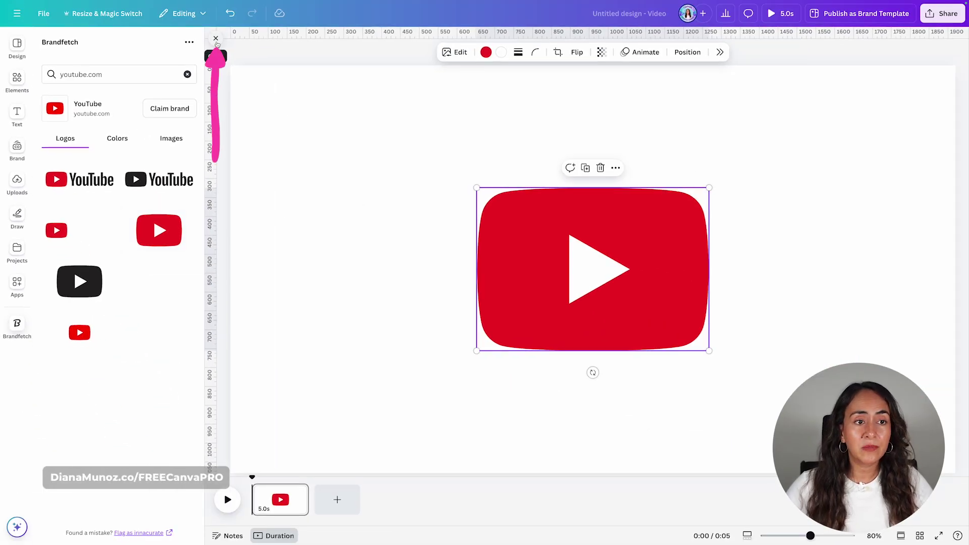
{"action": "left_click", "coordinate": [215, 39]}
{"action": "left_click", "coordinate": [689, 144]}
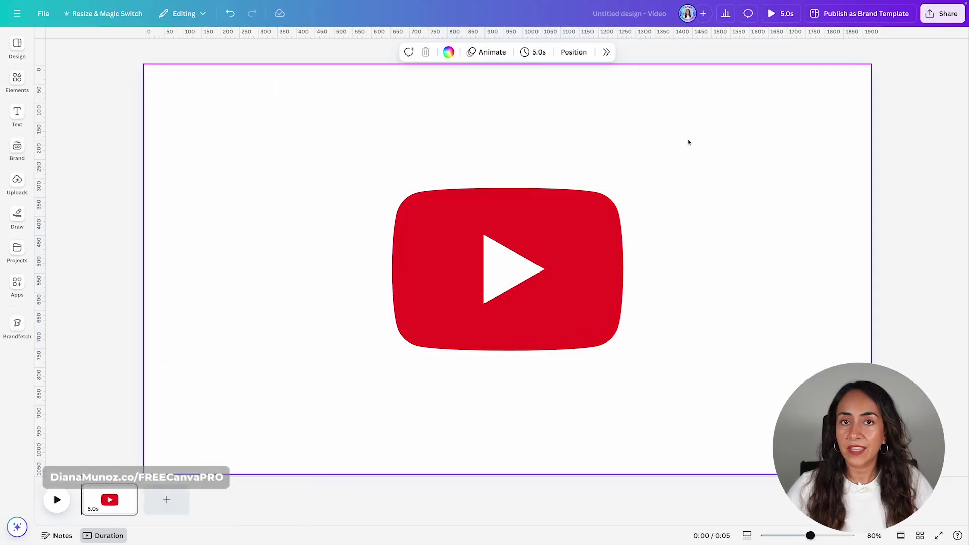
Add a text box reading "YouTube Originals" above the logo
{"action": "key", "text": "t"}
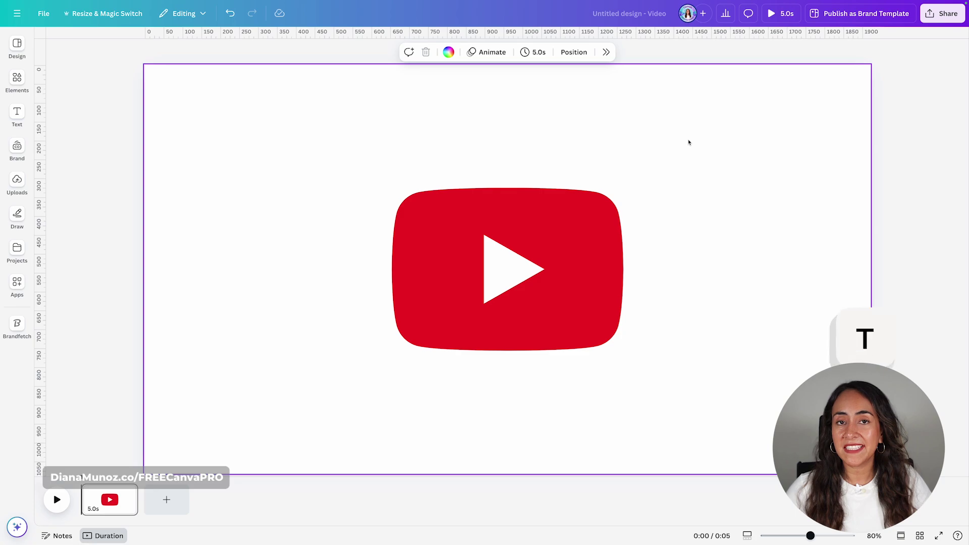
{"action": "left_click_drag", "start_coordinate": [513, 296], "coordinate": [513, 173]}
{"action": "type", "text": "You"}
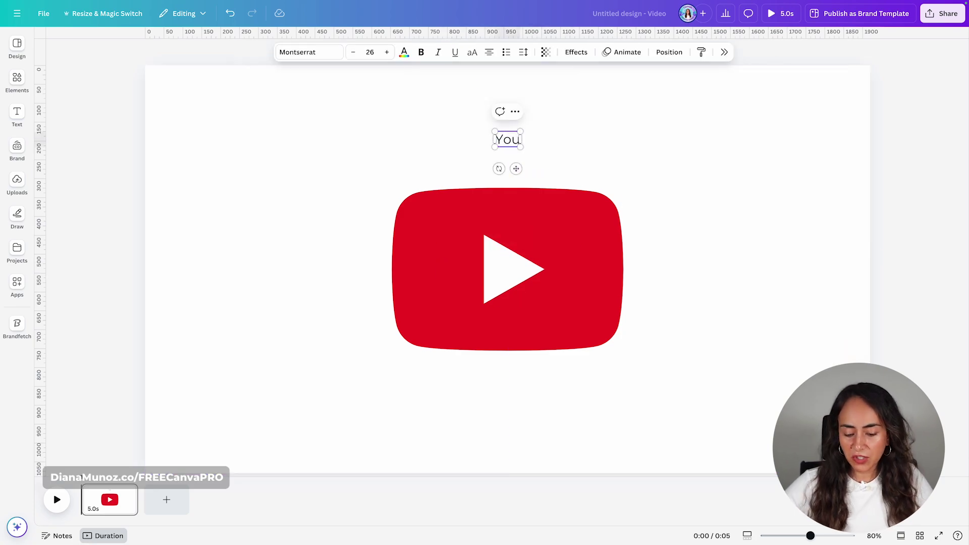
{"action": "type", "text": "Tube Originals"}
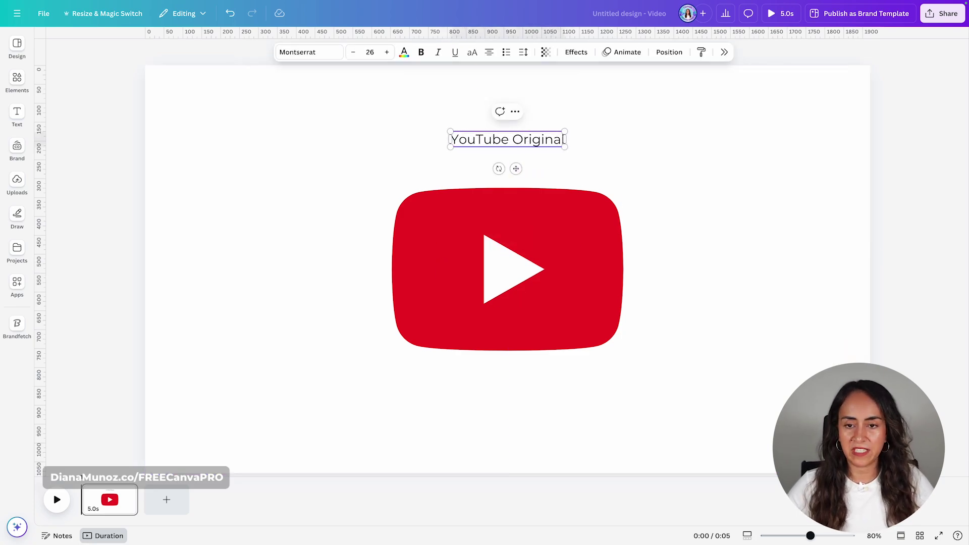
{"action": "key", "text": "Escape"}
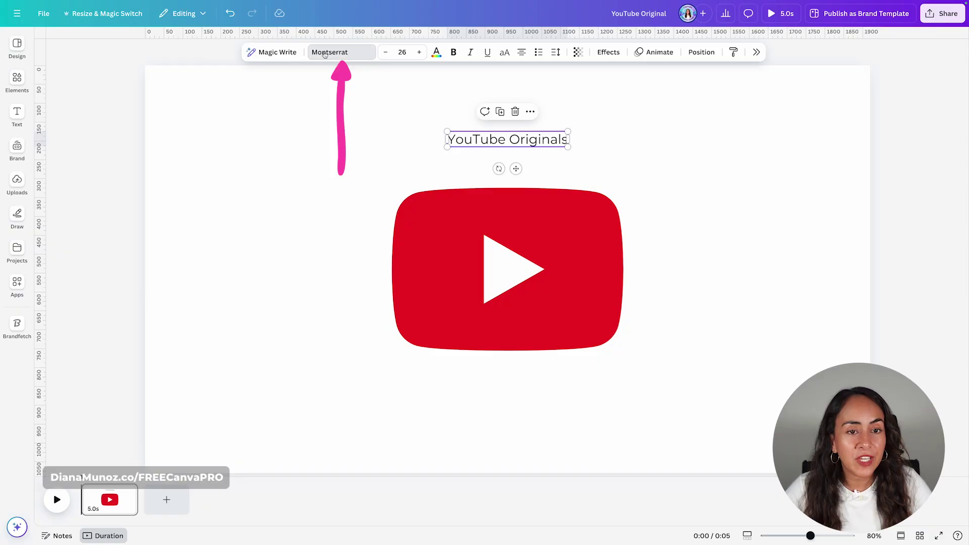
Change the font of the "YouTube Originals" text to Anton
{"action": "left_click", "coordinate": [366, 53]}
{"action": "left_click", "coordinate": [884, 67]}
{"action": "type", "text": "anton"}
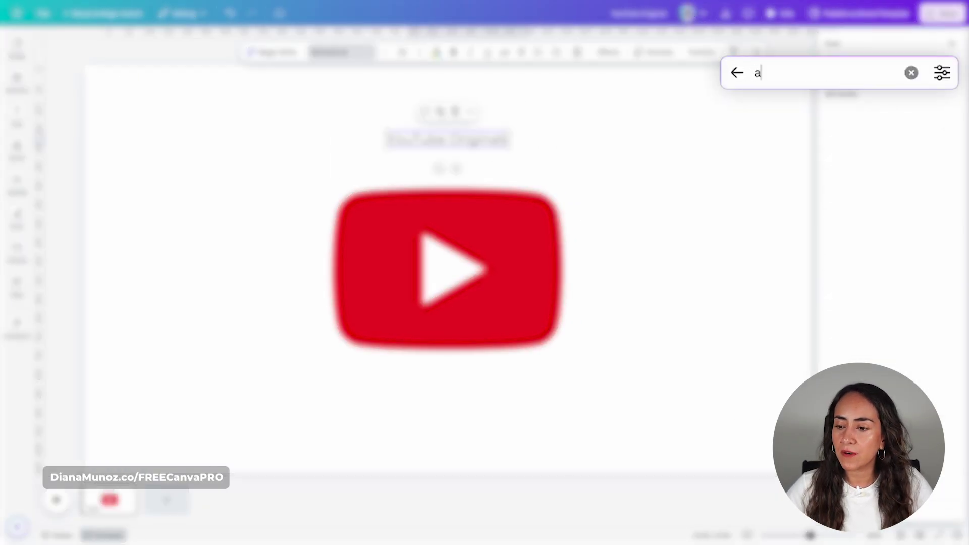
{"action": "left_click", "coordinate": [849, 112]}
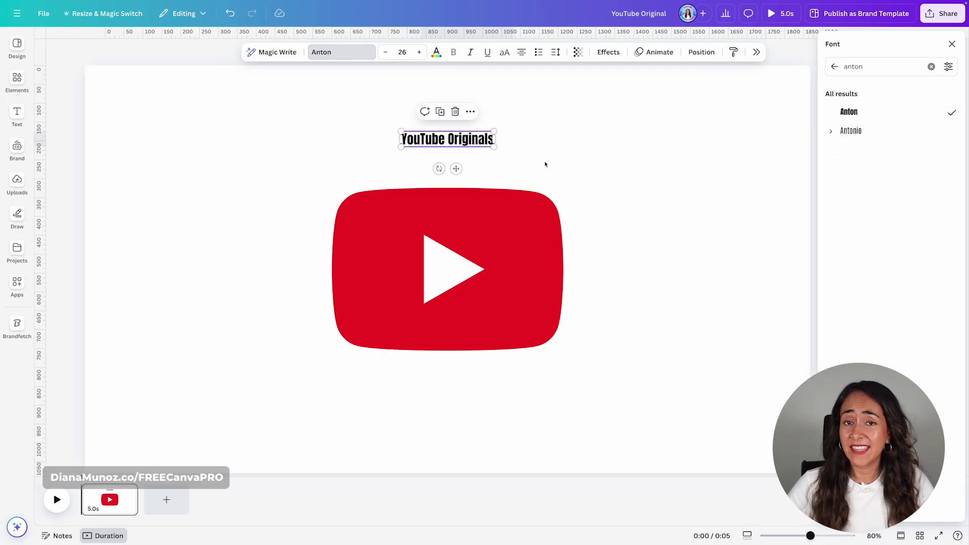
{"action": "left_click", "coordinate": [953, 44]}
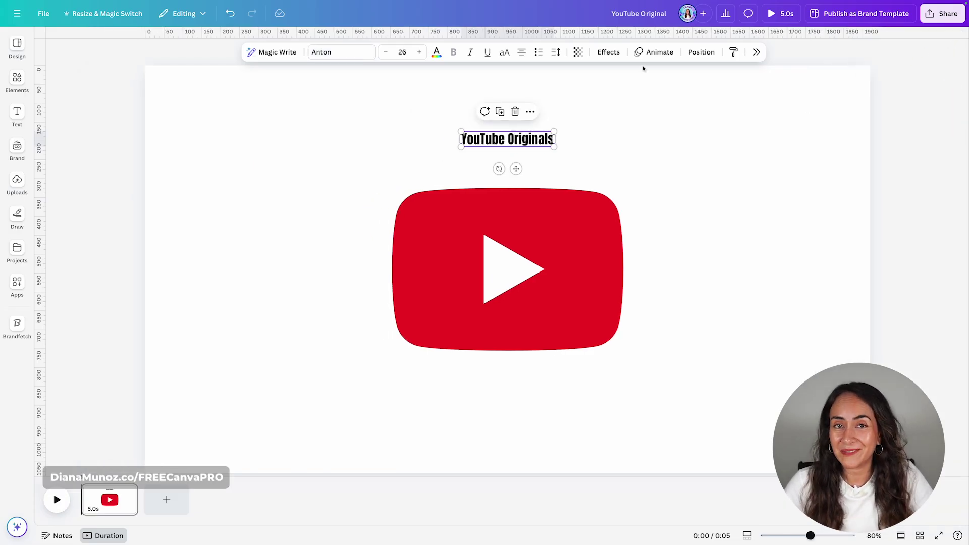
{"action": "left_click", "coordinate": [678, 263]}
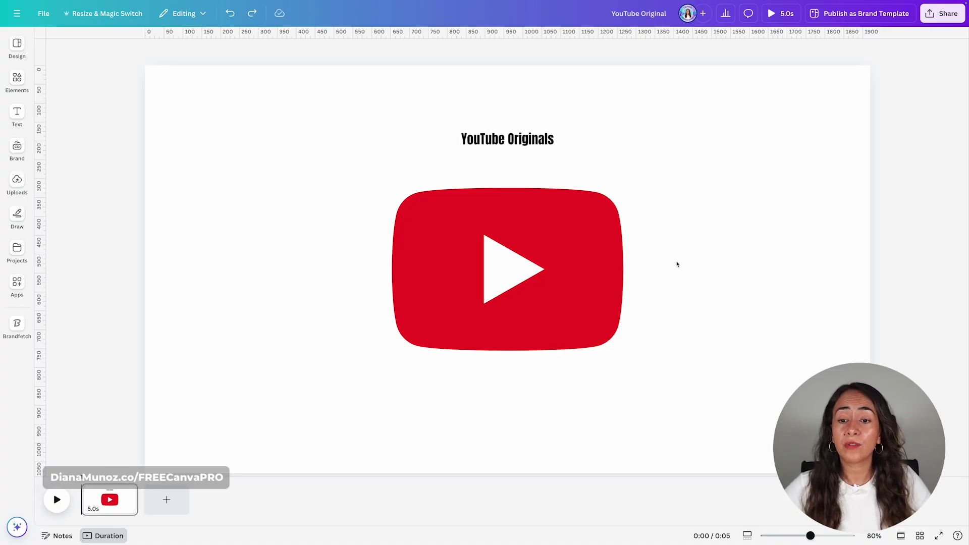
Shrink the logo on the left half of the page and place the enlarged "YouTube Originals" text to its right
{"action": "left_click", "coordinate": [477, 283]}
{"action": "left_click_drag", "start_coordinate": [476, 283], "coordinate": [322, 283]}
{"action": "left_click_drag", "start_coordinate": [472, 351], "coordinate": [363, 273]}
{"action": "left_click_drag", "start_coordinate": [507, 139], "coordinate": [438, 205]}
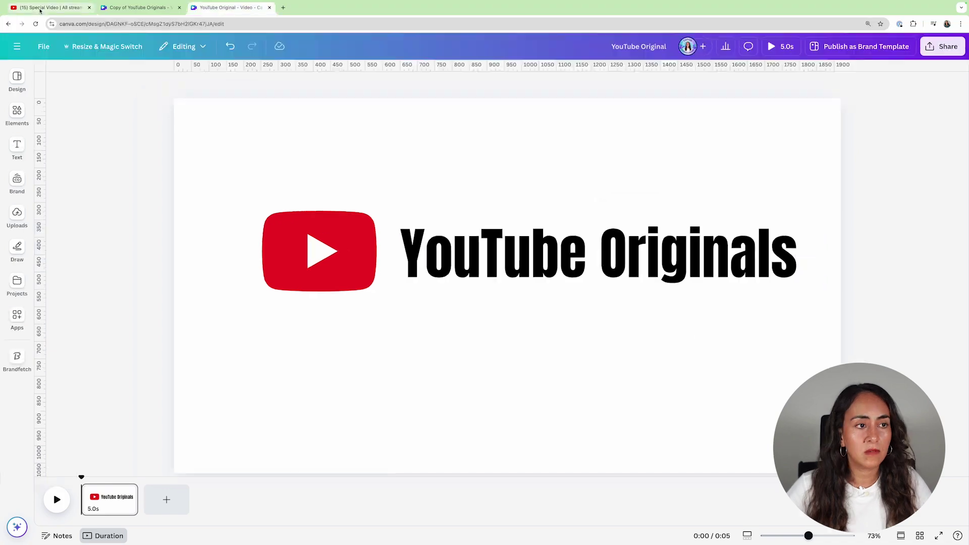
Compare with the reference intro, then scale the logo down to about the letter height and bring the text close beside it
{"action": "left_click", "coordinate": [40, 10]}
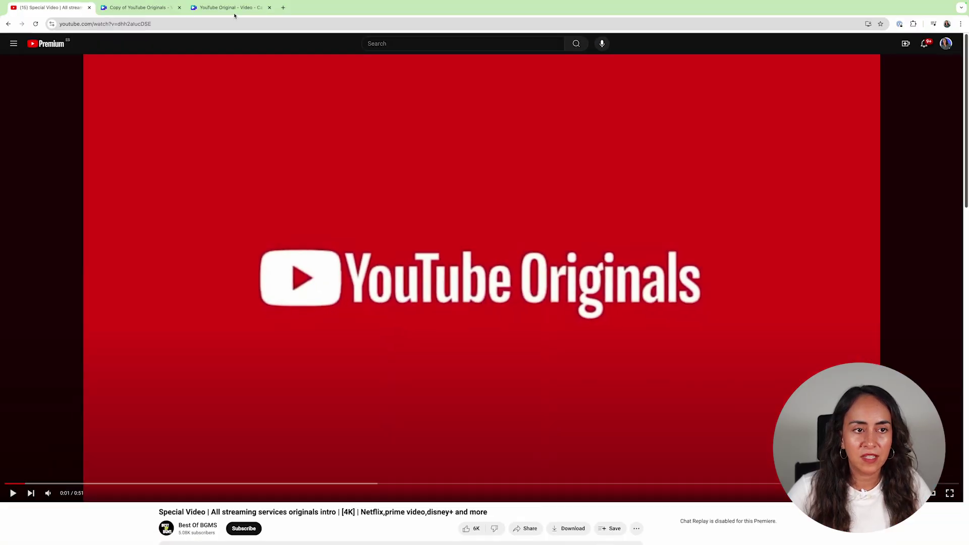
{"action": "left_click", "coordinate": [230, 7]}
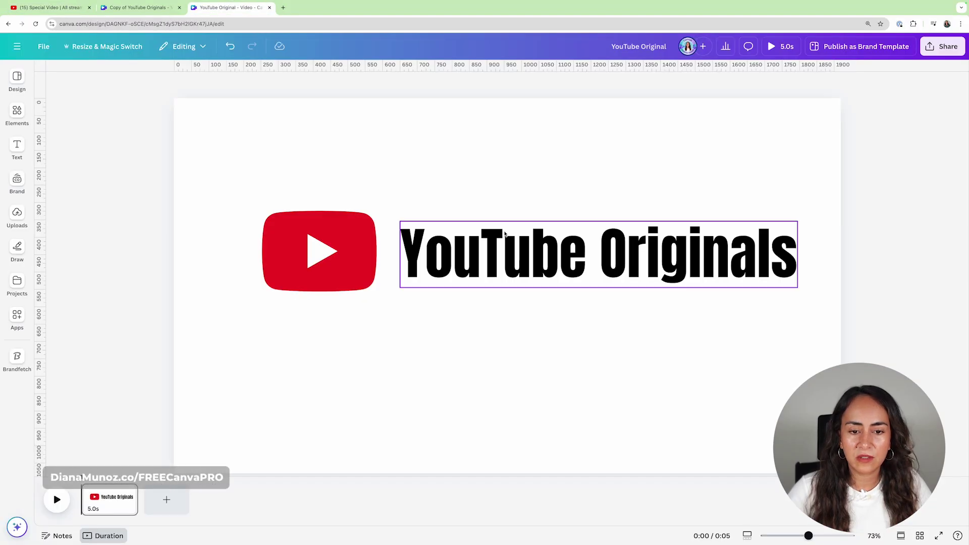
{"action": "left_click", "coordinate": [290, 251]}
{"action": "left_click_drag", "start_coordinate": [262, 212], "coordinate": [283, 226]}
{"action": "left_click_drag", "start_coordinate": [283, 291], "coordinate": [304, 285]}
{"action": "left_click_drag", "start_coordinate": [456, 249], "coordinate": [453, 249]}
Add two horizontal guides along the top and baseline of the letters, and check the rulers and guides option in the settings
{"action": "left_click_drag", "start_coordinate": [335, 68], "coordinate": [369, 279]}
{"action": "left_click_drag", "start_coordinate": [394, 65], "coordinate": [411, 223]}
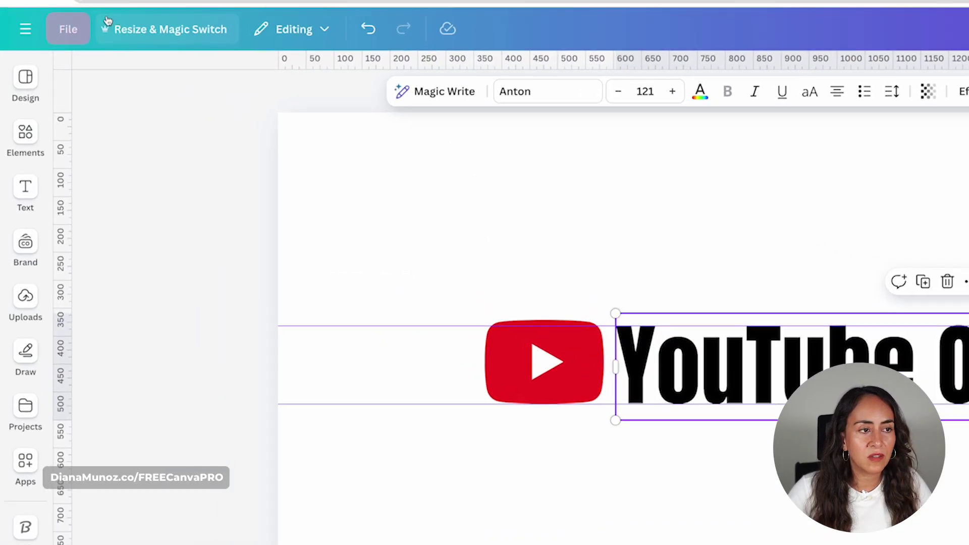
{"action": "left_click", "coordinate": [43, 46]}
{"action": "mouse_move", "coordinate": [162, 234]}
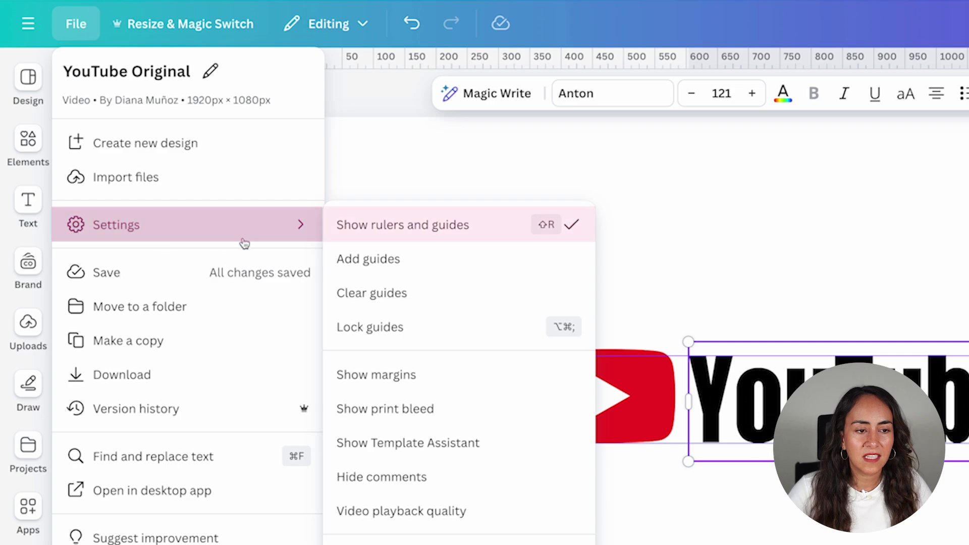
{"action": "left_click", "coordinate": [768, 195]}
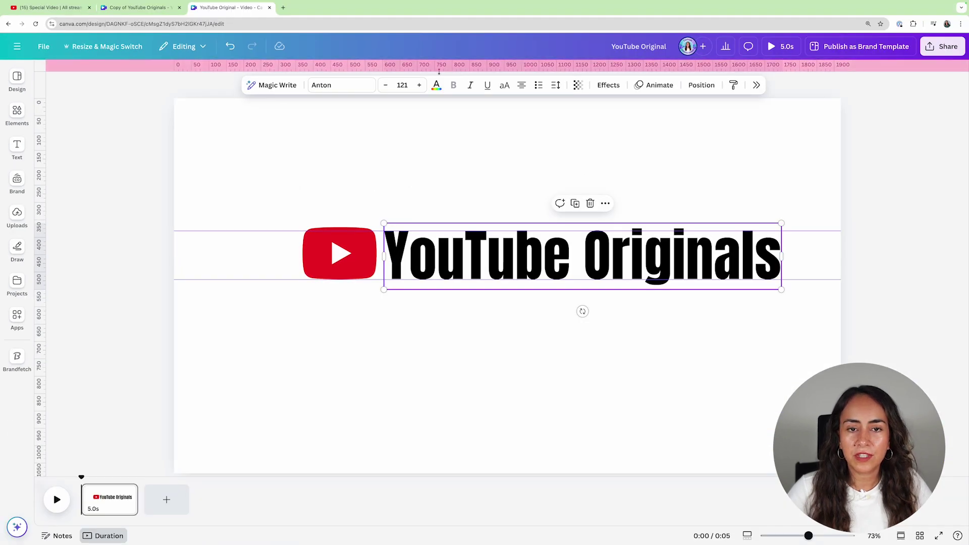
Scale the logo down proportionally and position it to fit between the two horizontal guides at the letters' height
{"action": "left_click_drag", "start_coordinate": [439, 71], "coordinate": [40, 140]}
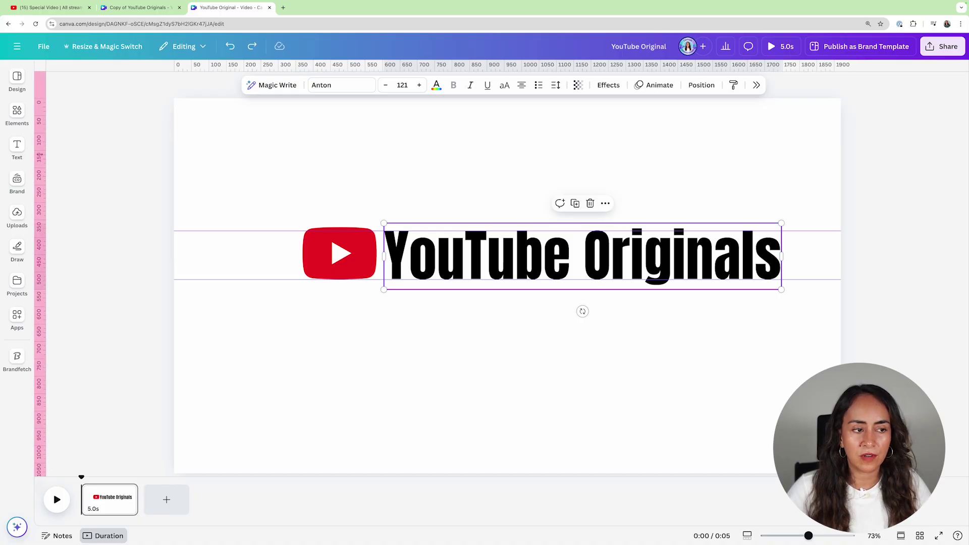
{"action": "left_click", "coordinate": [306, 233]}
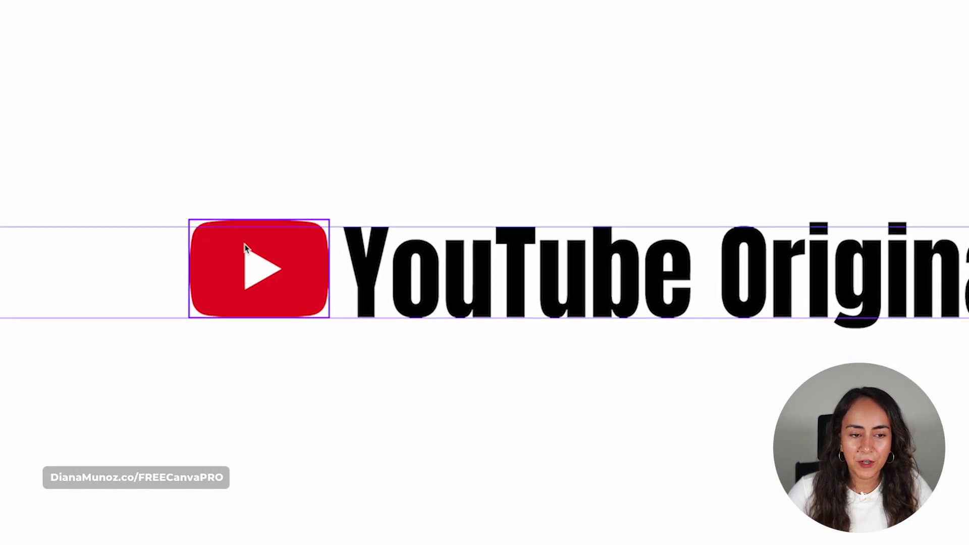
{"action": "left_click_drag", "start_coordinate": [180, 222], "coordinate": [189, 229]}
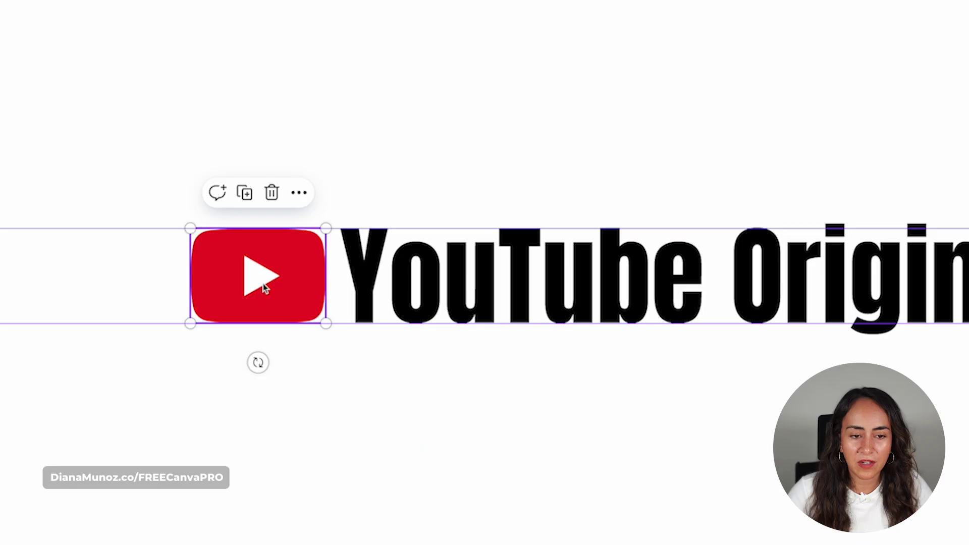
{"action": "left_click_drag", "start_coordinate": [262, 286], "coordinate": [259, 285]}
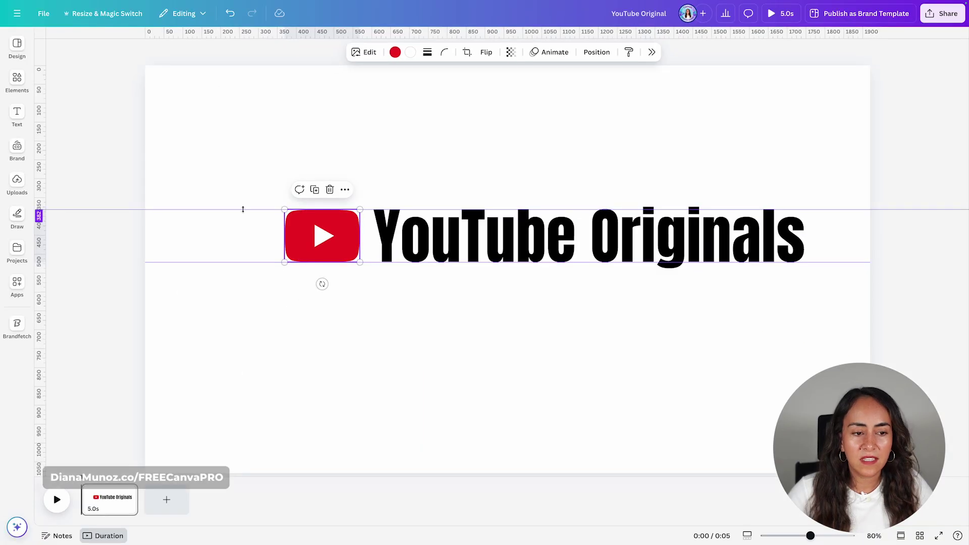
Remove the horizontal guides and centre the logo and text together on the page
{"action": "left_click_drag", "start_coordinate": [242, 208], "coordinate": [233, 48]}
{"action": "left_click_drag", "start_coordinate": [752, 352], "coordinate": [318, 266]}
{"action": "left_click", "coordinate": [355, 166]}
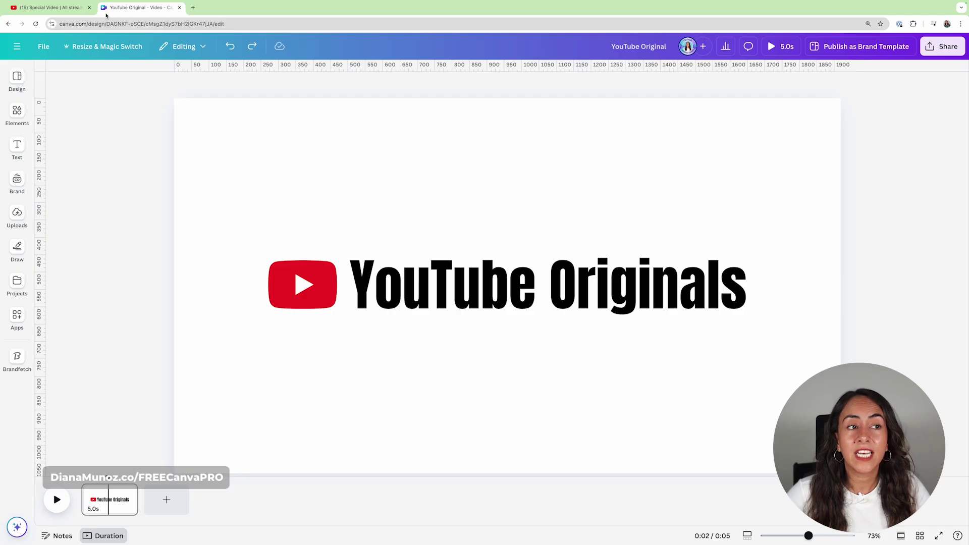
Replay the reference intro on YouTube from the start, checking how the title emerges and the background turns red
{"action": "left_click", "coordinate": [71, 7]}
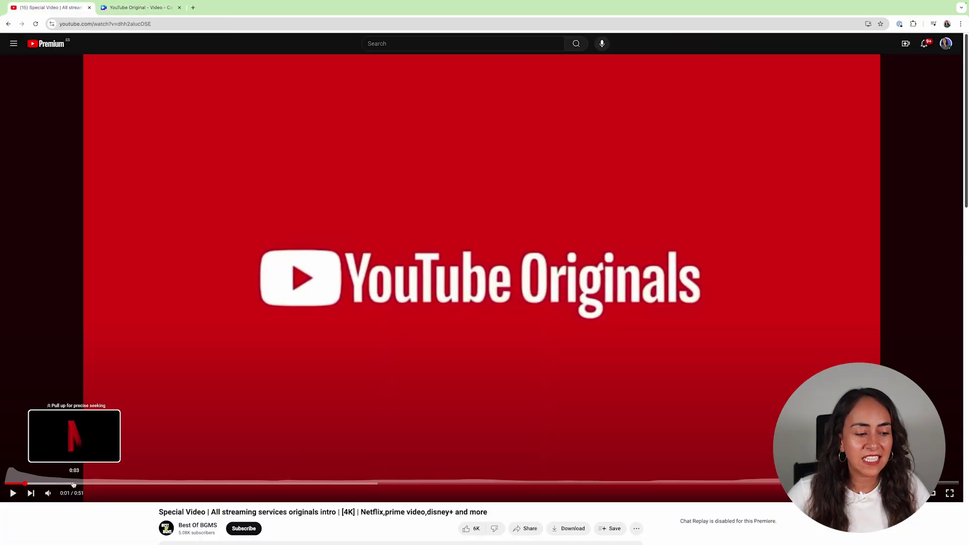
{"action": "left_click", "coordinate": [11, 485]}
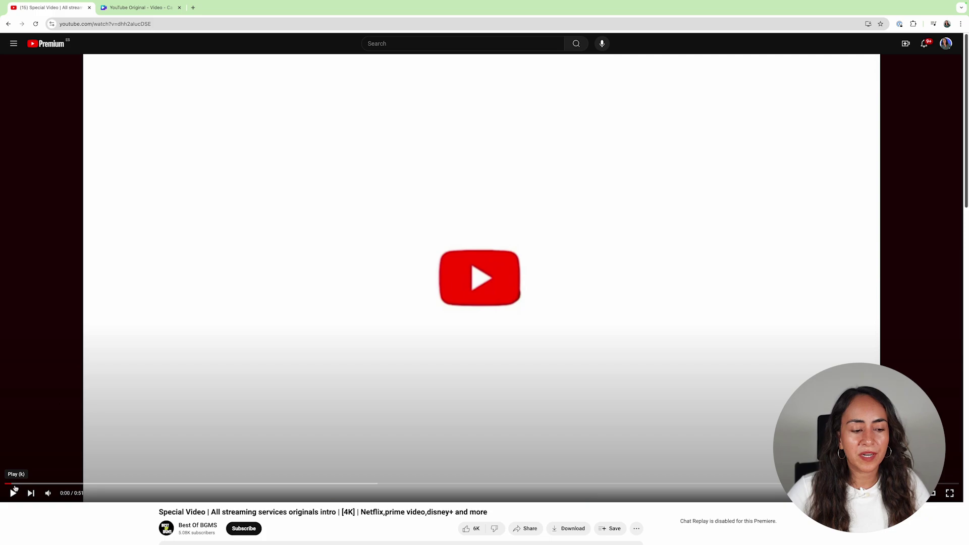
{"action": "left_click", "coordinate": [13, 494]}
{"action": "left_click", "coordinate": [12, 493]}
{"action": "left_click", "coordinate": [8, 483]}
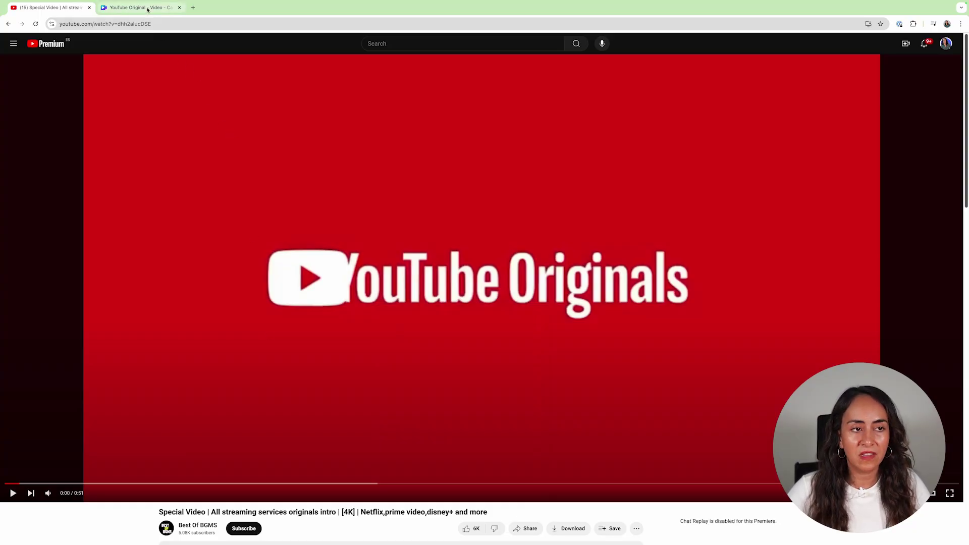
Return to the Canva design, duplicate the page and fill the copy's background with the logo's red
{"action": "left_click", "coordinate": [148, 9]}
{"action": "left_click", "coordinate": [122, 487]}
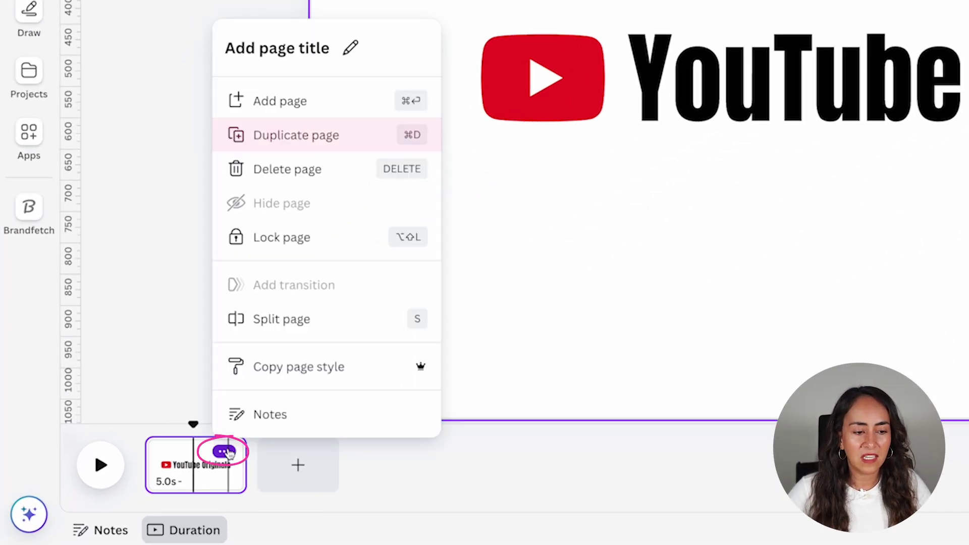
{"action": "left_click", "coordinate": [316, 139]}
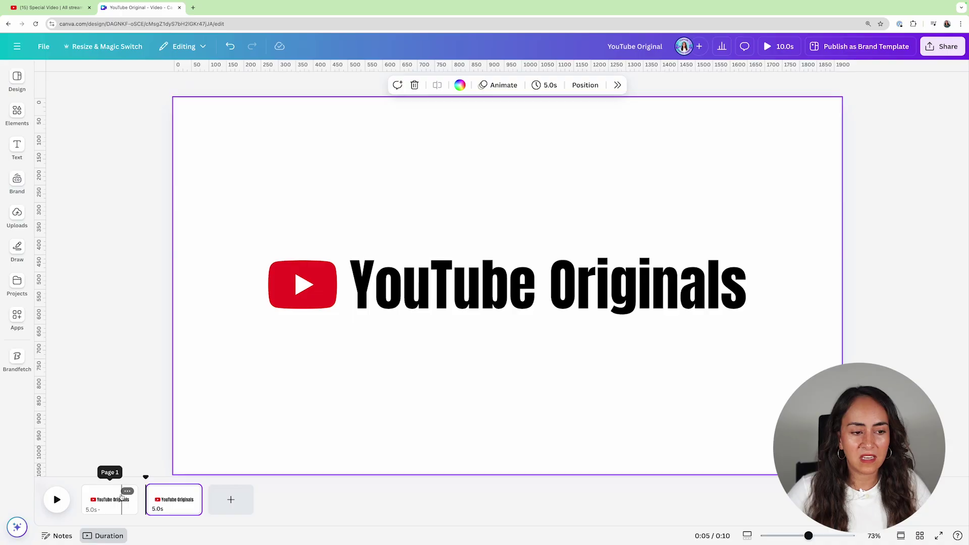
{"action": "left_click", "coordinate": [460, 85]}
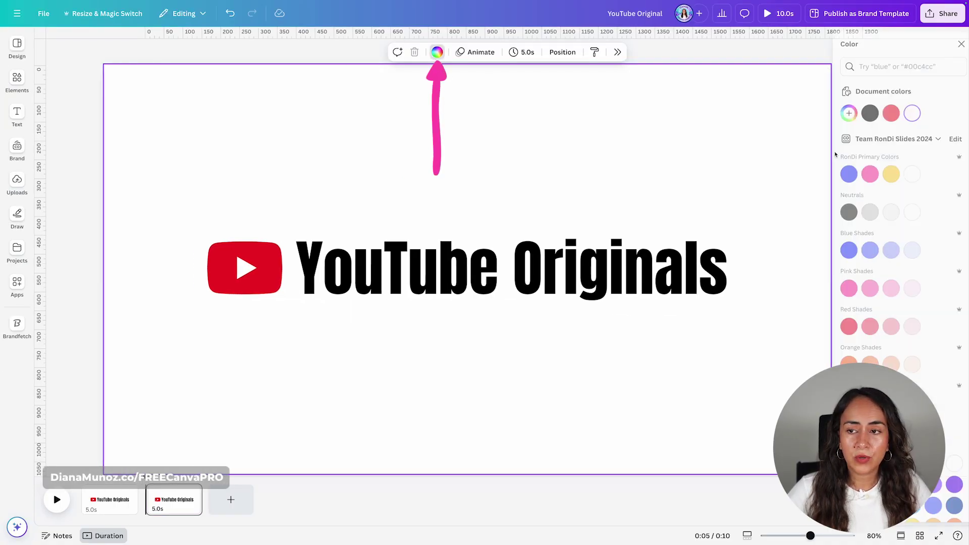
{"action": "left_click", "coordinate": [876, 113]}
Recolor the logo on the red page to white with a red play triangle, and make the title text white
{"action": "left_click", "coordinate": [244, 245]}
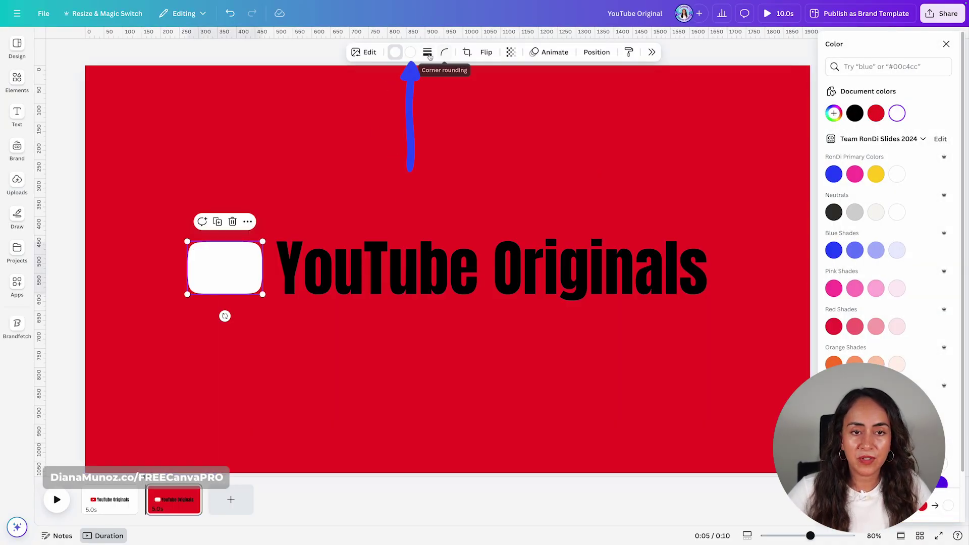
{"action": "left_click", "coordinate": [410, 52]}
{"action": "left_click", "coordinate": [877, 114]}
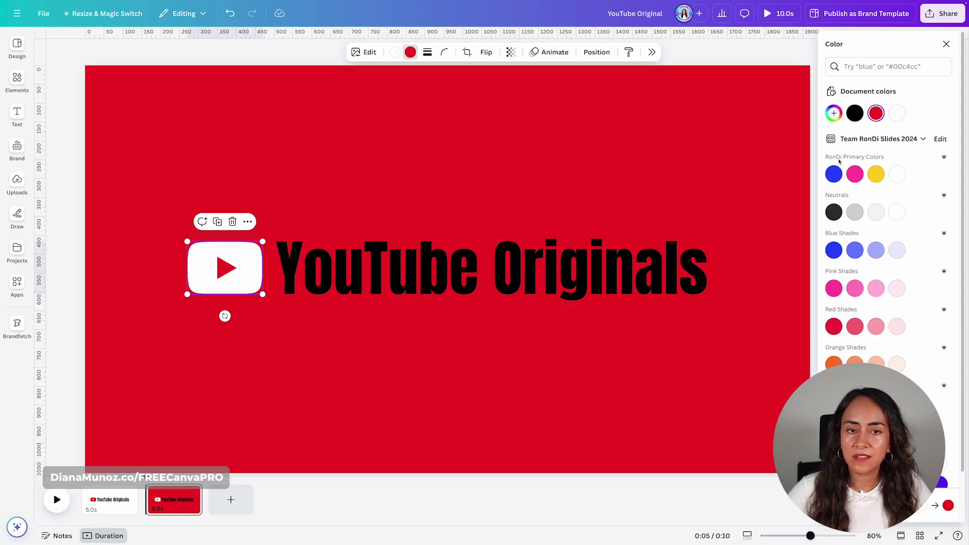
{"action": "left_click", "coordinate": [493, 267]}
{"action": "left_click", "coordinate": [437, 52]}
{"action": "left_click", "coordinate": [897, 114]}
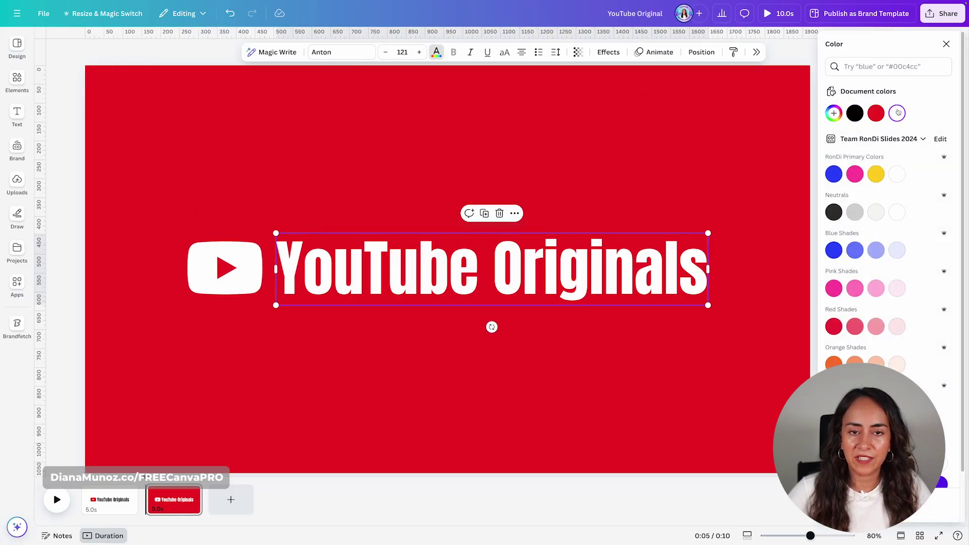
On the first page, add vertical guides at the text's right edge and the logo's left edge
{"action": "left_click", "coordinate": [122, 495]}
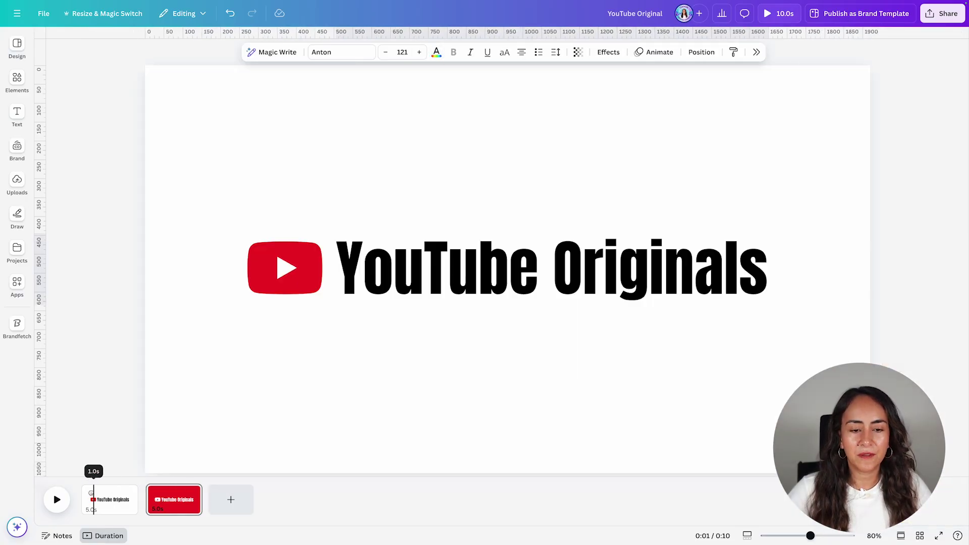
{"action": "left_click_drag", "start_coordinate": [91, 493], "coordinate": [121, 498]}
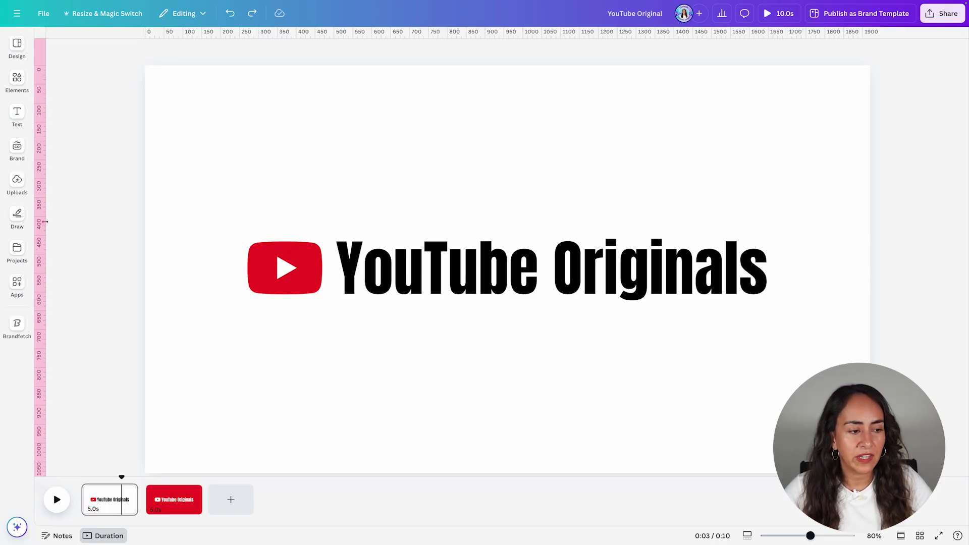
{"action": "left_click_drag", "start_coordinate": [38, 220], "coordinate": [765, 276]}
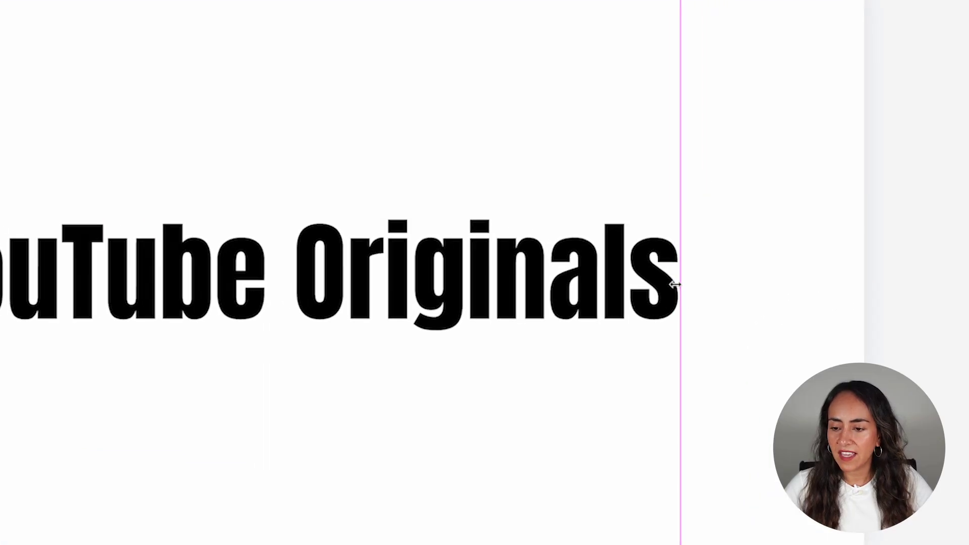
{"action": "left_click_drag", "start_coordinate": [675, 284], "coordinate": [682, 237]}
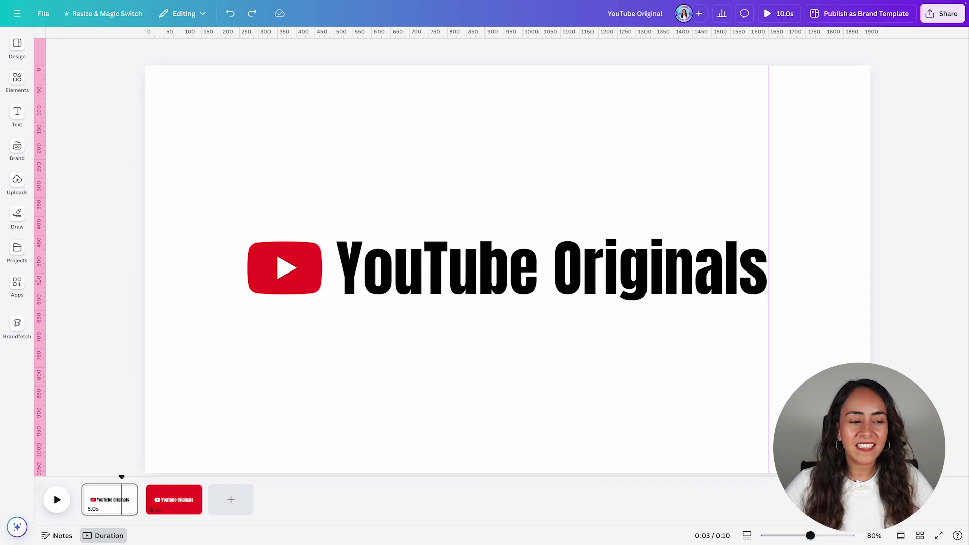
{"action": "left_click_drag", "start_coordinate": [38, 280], "coordinate": [249, 339]}
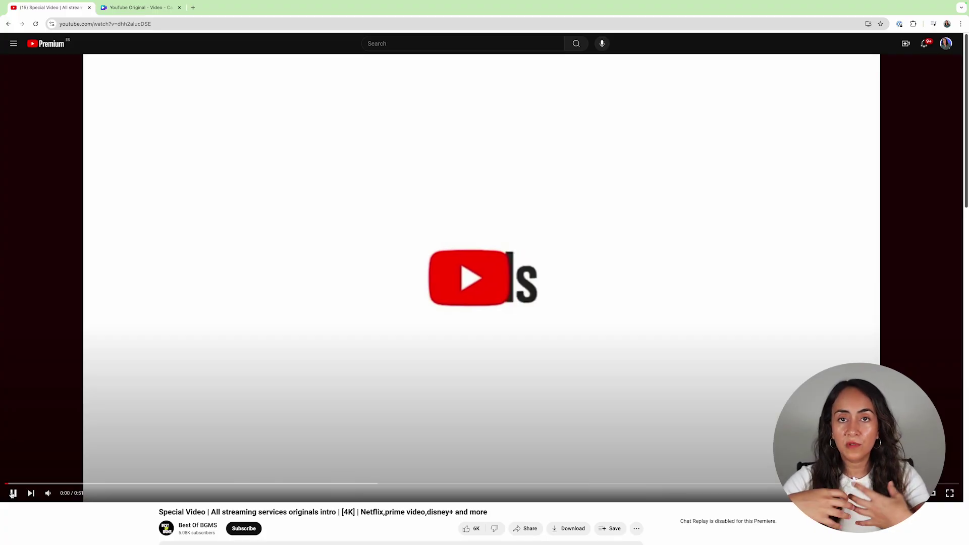
Back in the Canva design, align the logo to the horizontal center of the first page
{"action": "left_click", "coordinate": [136, 8]}
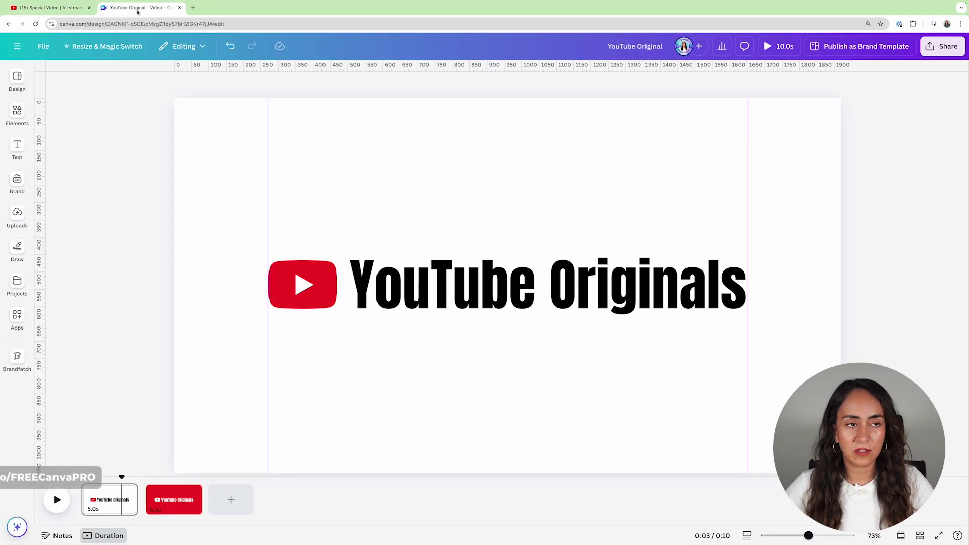
{"action": "key", "text": "ctrl+super+f"}
{"action": "left_click", "coordinate": [420, 183]}
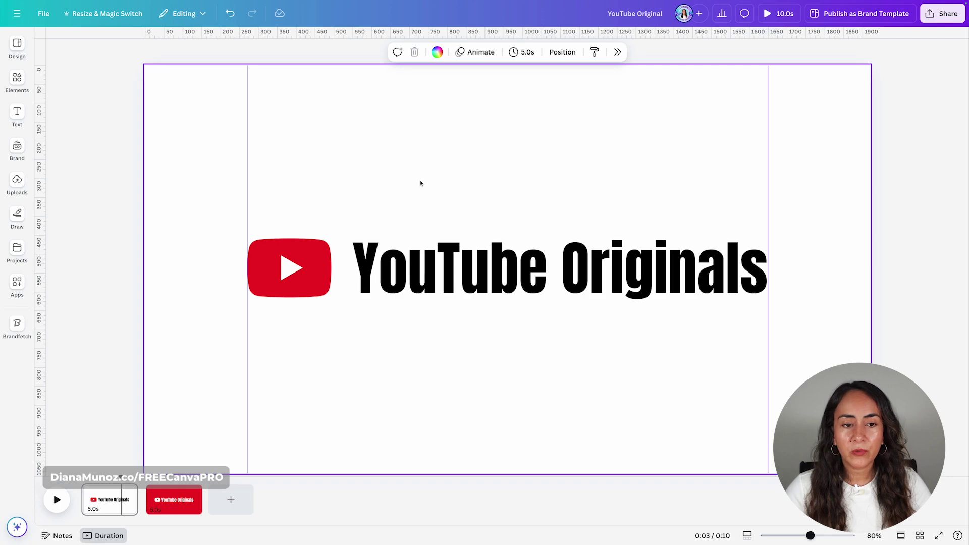
{"action": "left_click", "coordinate": [297, 255]}
{"action": "left_click", "coordinate": [589, 52]}
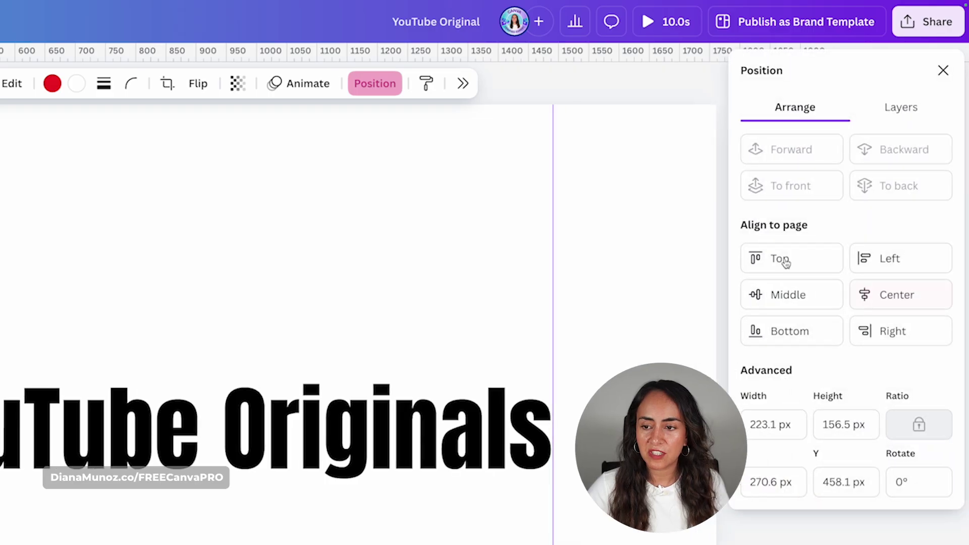
{"action": "left_click", "coordinate": [897, 295]}
{"action": "left_click", "coordinate": [614, 180]}
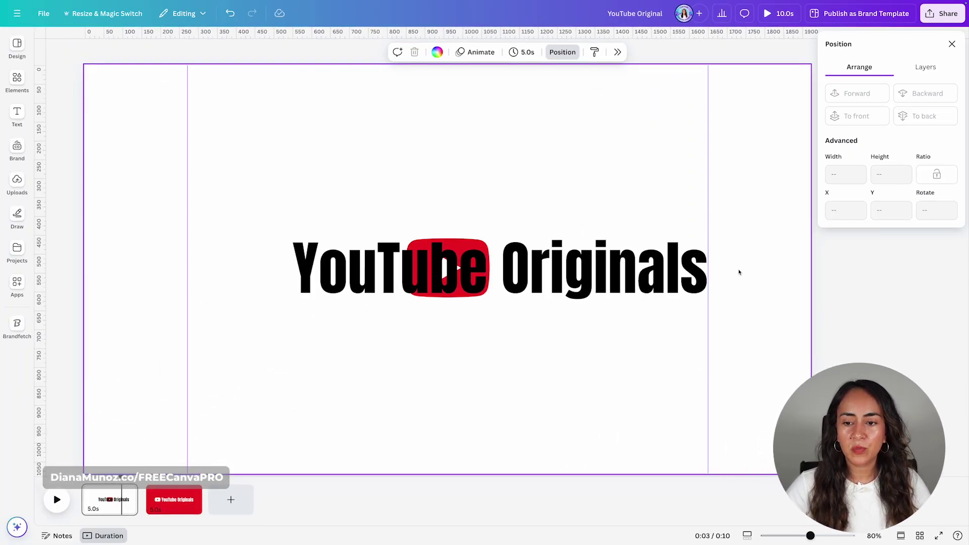
Move the title text left until its last letters overlap the centered logo, and place its layer behind the logo
{"action": "left_click_drag", "start_coordinate": [690, 275], "coordinate": [459, 287]}
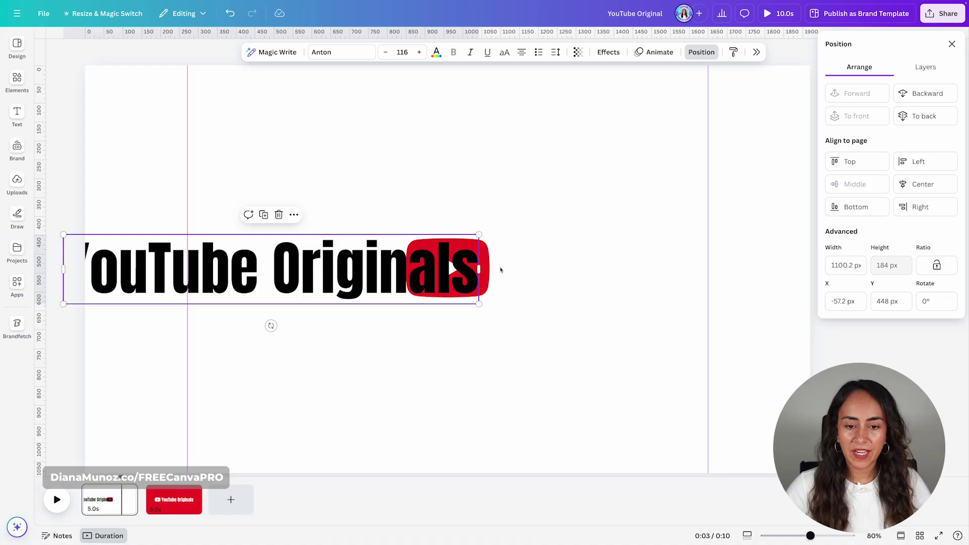
{"action": "left_click", "coordinate": [503, 269]}
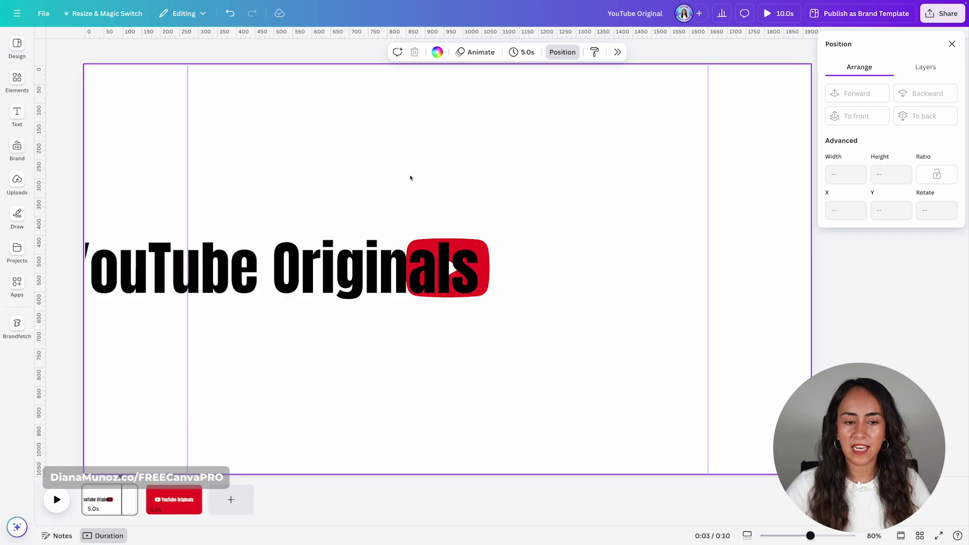
{"action": "left_click", "coordinate": [296, 273]}
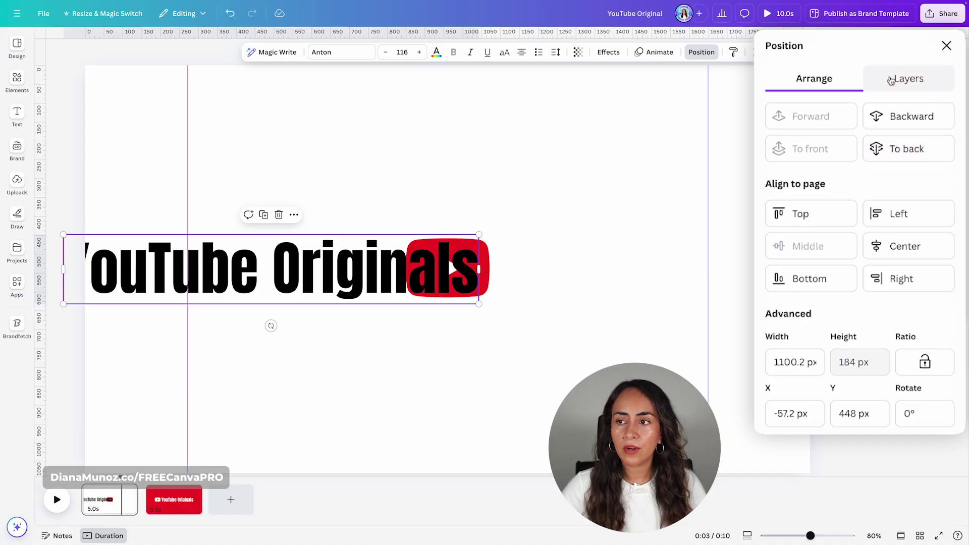
{"action": "left_click", "coordinate": [907, 80]}
{"action": "left_click_drag", "start_coordinate": [792, 160], "coordinate": [863, 220]}
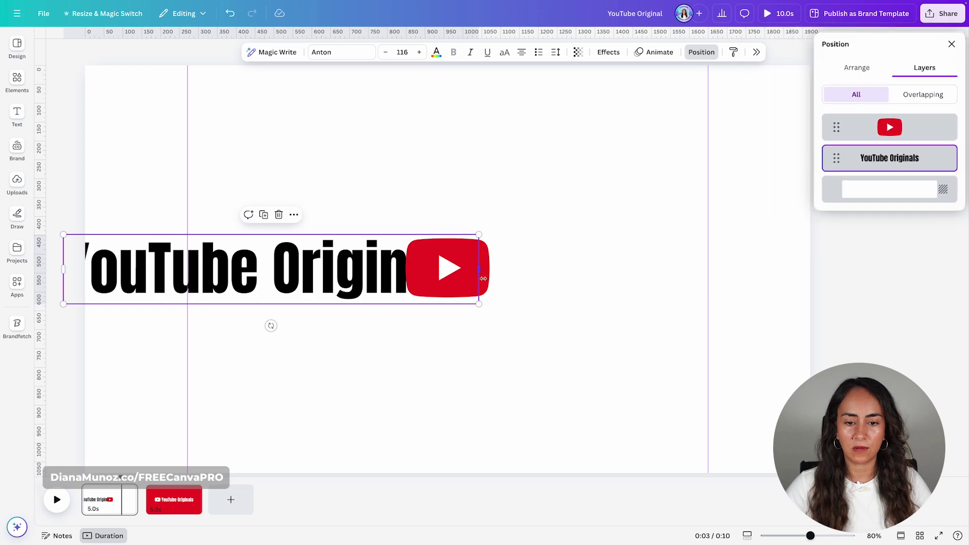
{"action": "left_click", "coordinate": [562, 305]}
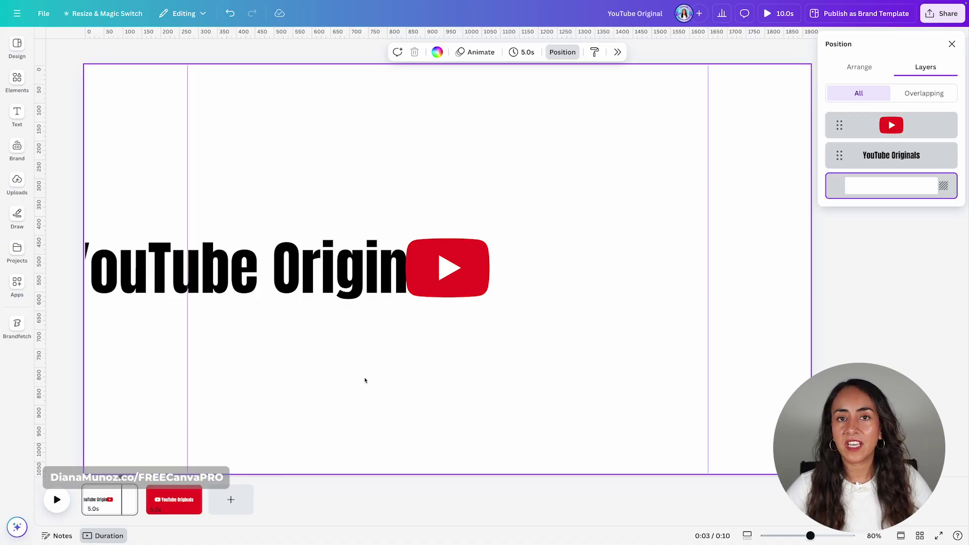
Add a rectangle covering the title from the page's left edge to the logo's middle, and layer it between logo and text
{"action": "key", "text": "r"}
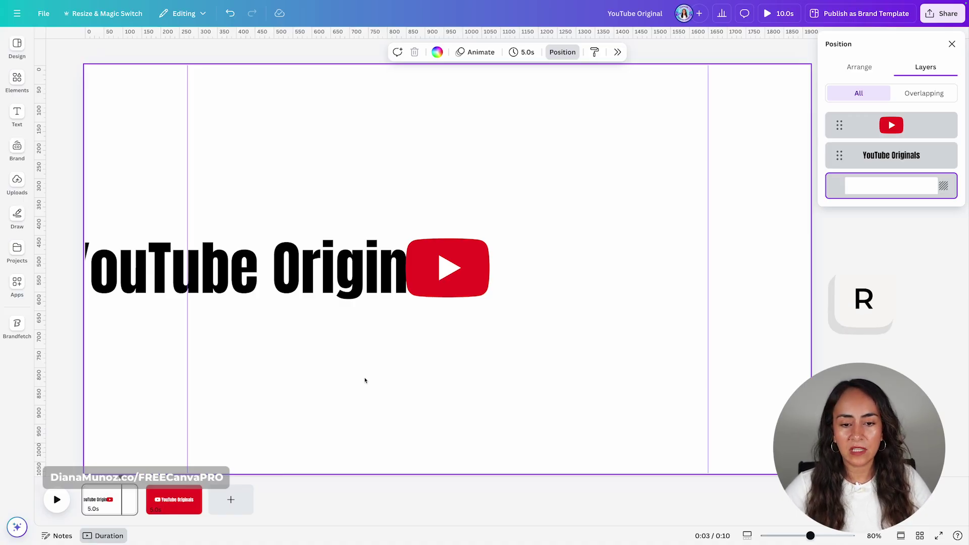
{"action": "left_click_drag", "start_coordinate": [331, 270], "coordinate": [79, 272]}
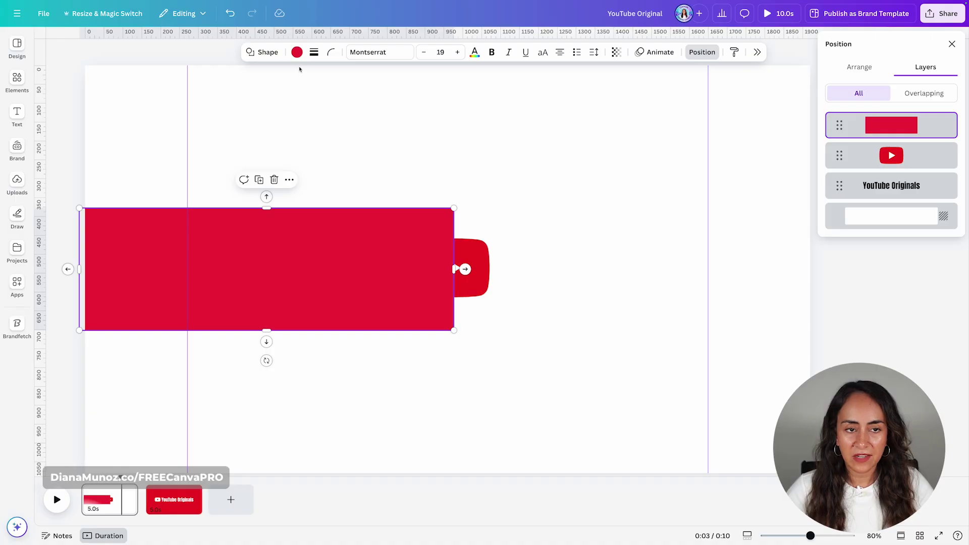
{"action": "left_click_drag", "start_coordinate": [840, 125], "coordinate": [840, 137]}
{"action": "left_click_drag", "start_coordinate": [776, 187], "coordinate": [788, 242]}
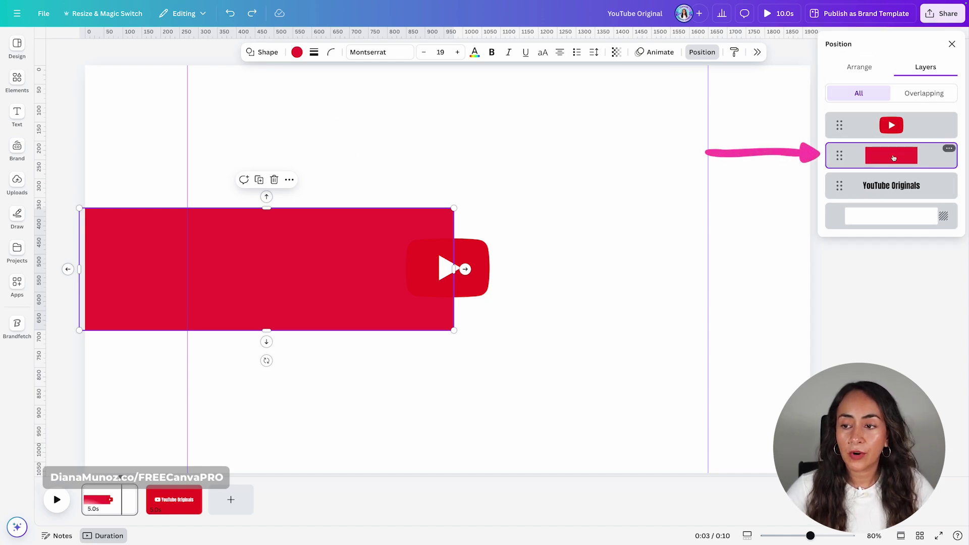
Fill the covering rectangle with white to match the page background, and select it on the page
{"action": "left_click", "coordinate": [296, 53]}
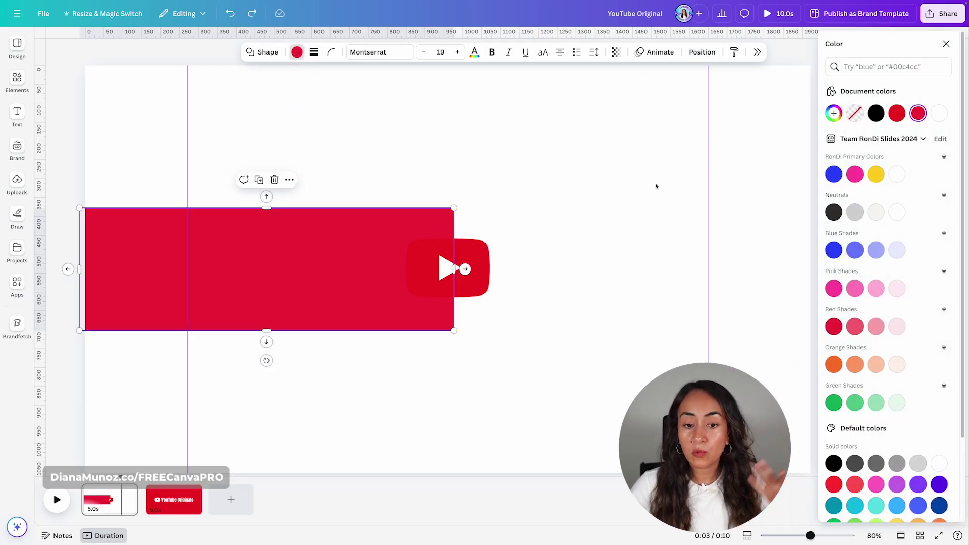
{"action": "left_click", "coordinate": [940, 113]}
{"action": "left_click", "coordinate": [665, 178]}
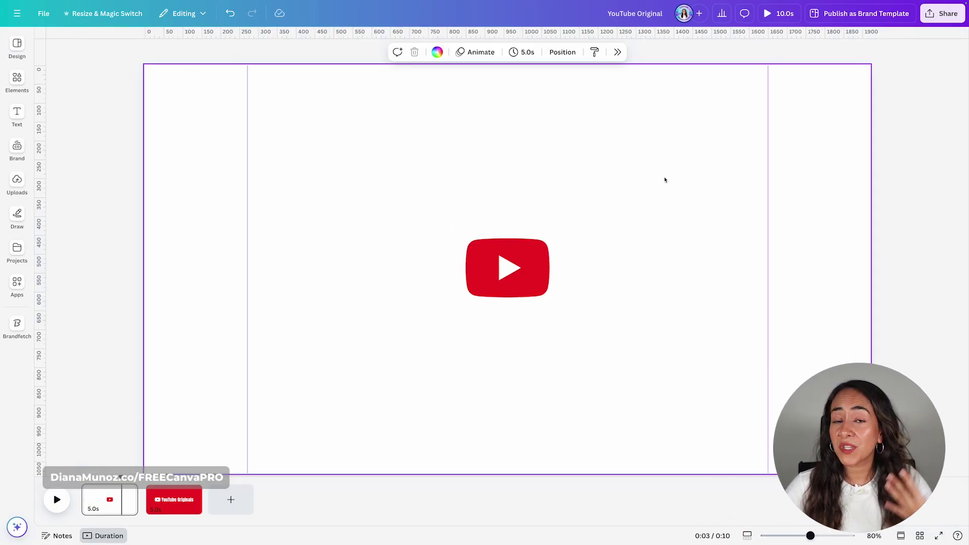
{"action": "left_click_drag", "start_coordinate": [495, 158], "coordinate": [359, 317]}
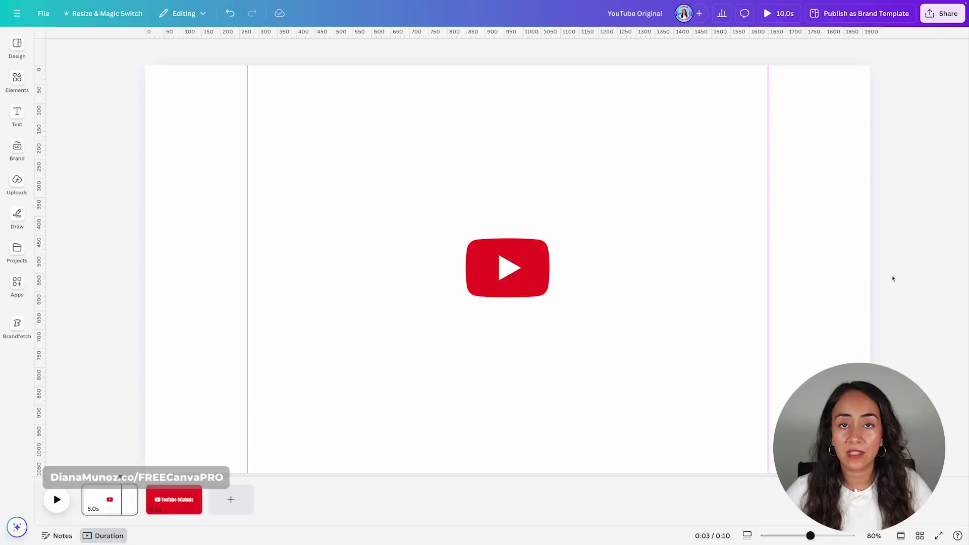
{"action": "left_click", "coordinate": [459, 231]}
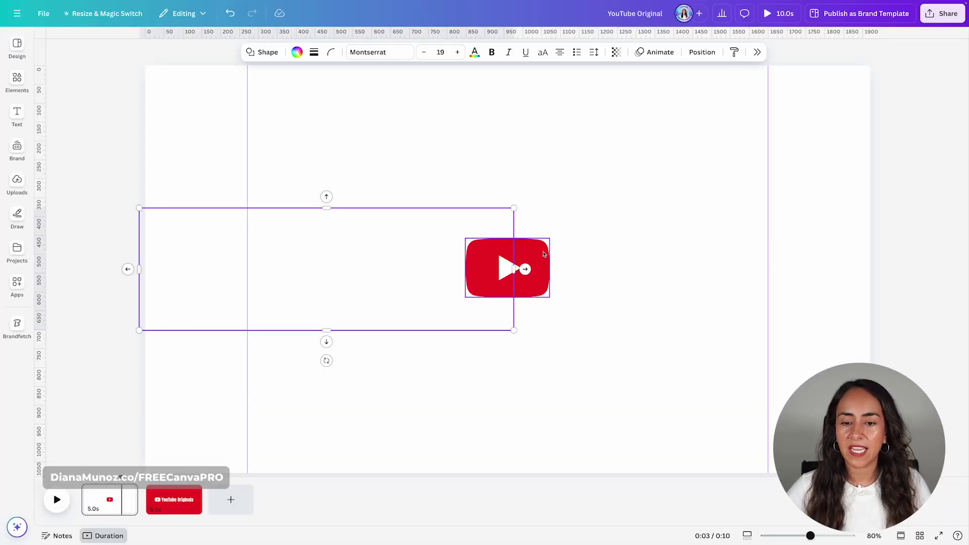
Select the white covering rectangle together with the logo on the first page and group them
{"action": "left_click", "coordinate": [544, 254], "text": "shift"}
{"action": "left_click", "coordinate": [468, 221]}
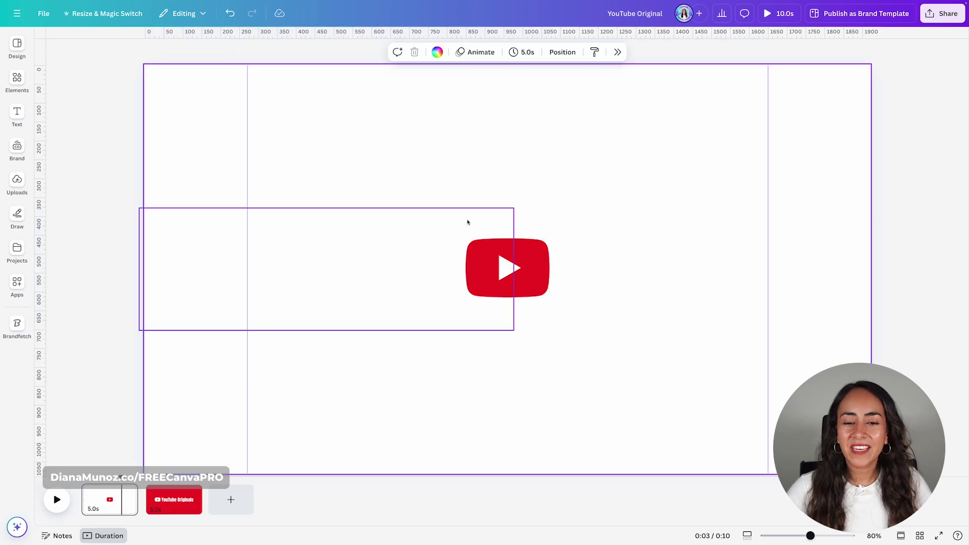
{"action": "left_click", "coordinate": [520, 267], "text": "shift"}
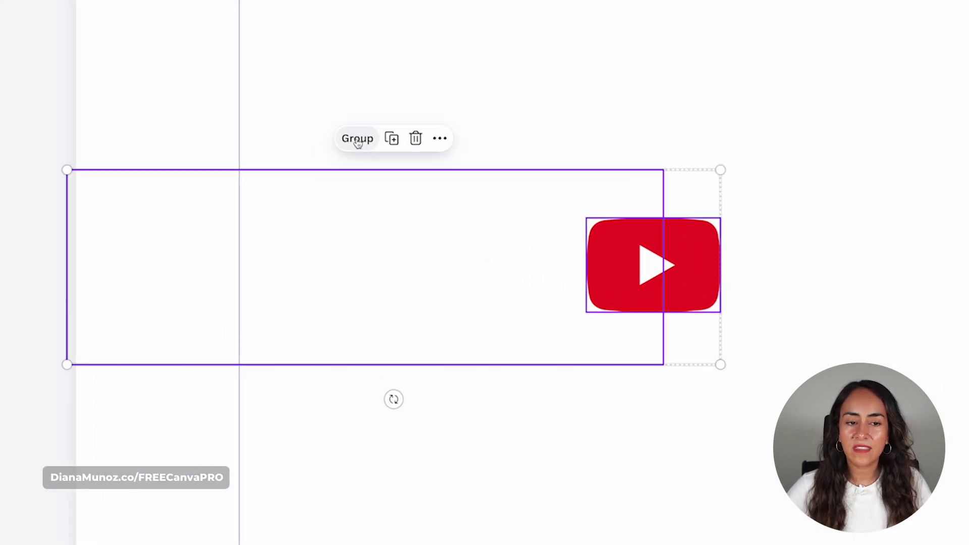
{"action": "left_click", "coordinate": [358, 140]}
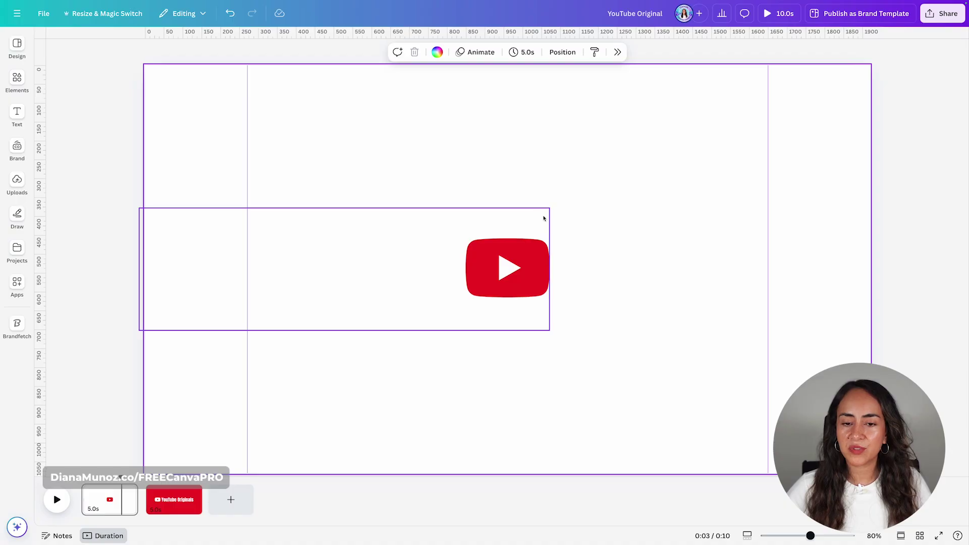
Create a custom animation moving the rectangle-and-logo group straight left until the logo meets the left guide, with Smooth movement style
{"action": "left_click", "coordinate": [550, 210]}
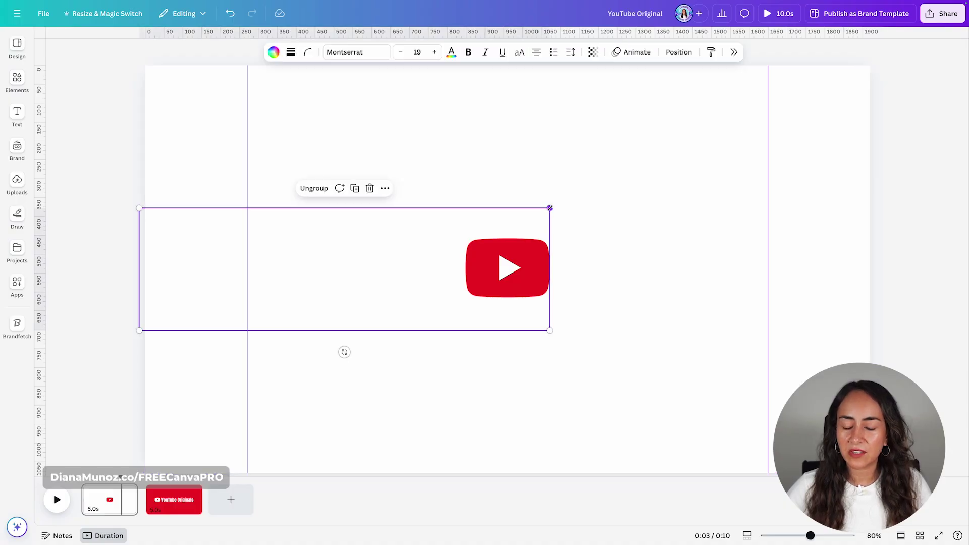
{"action": "left_click", "coordinate": [628, 53]}
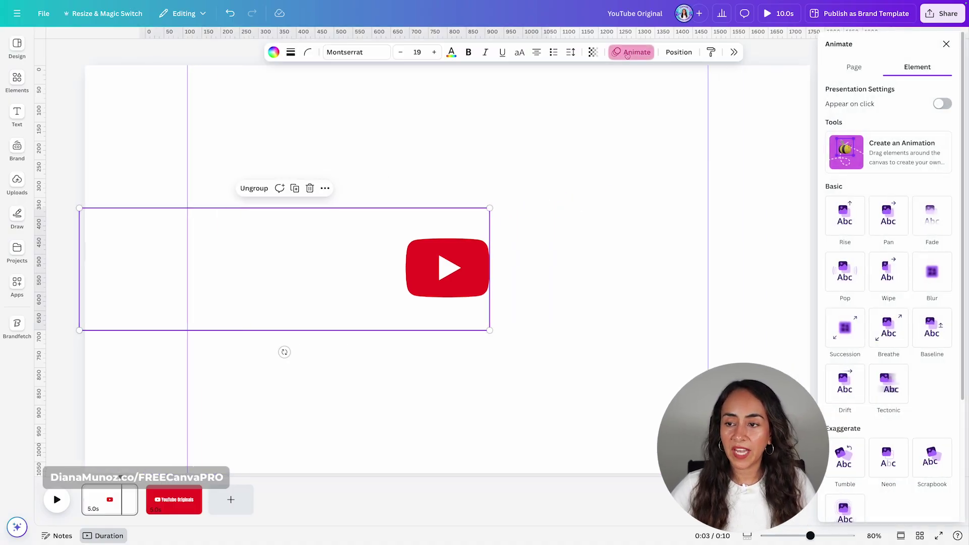
{"action": "left_click", "coordinate": [925, 150]}
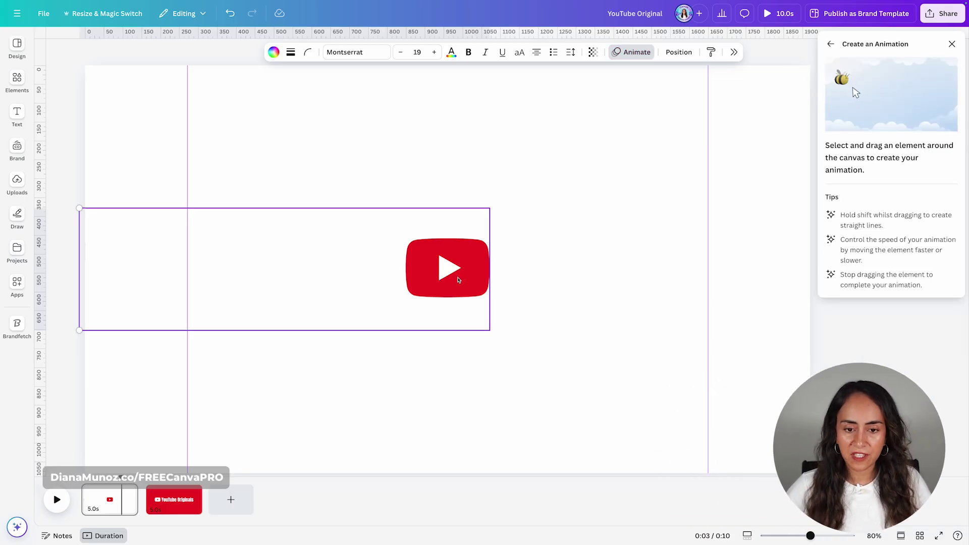
{"action": "left_click_drag", "start_coordinate": [473, 269], "coordinate": [255, 275]}
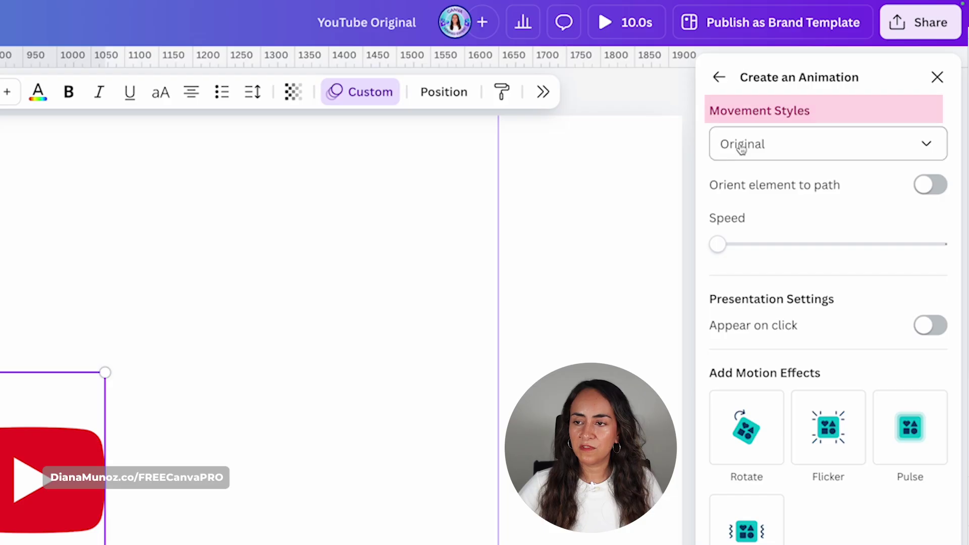
{"action": "left_click", "coordinate": [801, 151]}
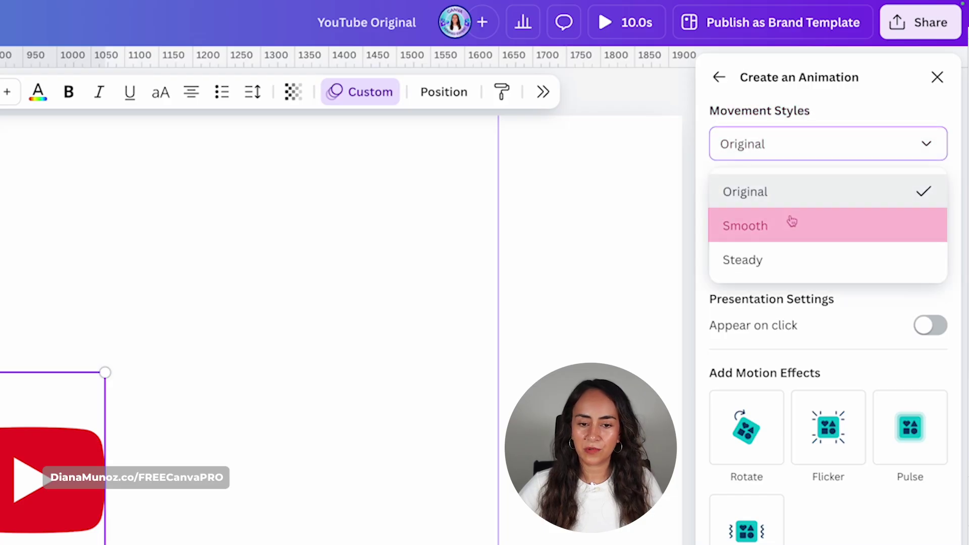
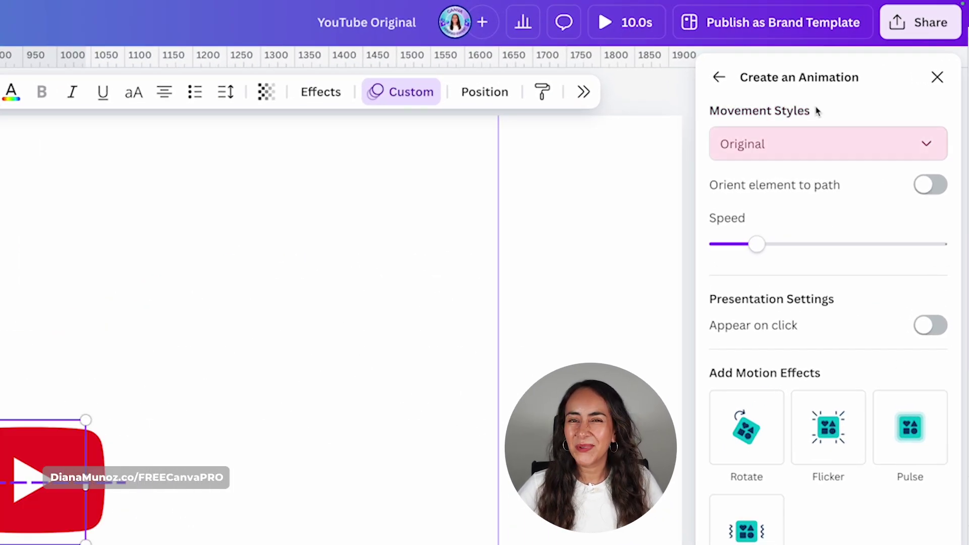
Set the title text's custom animation to the Smooth movement style and play the animation from the beginning
{"action": "left_click", "coordinate": [733, 144]}
{"action": "left_click", "coordinate": [761, 226]}
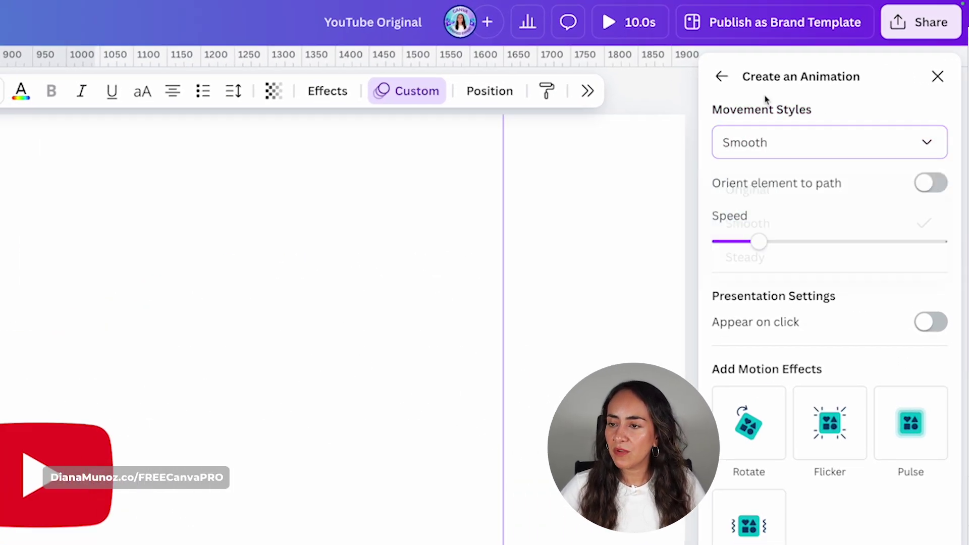
{"action": "left_click", "coordinate": [929, 352]}
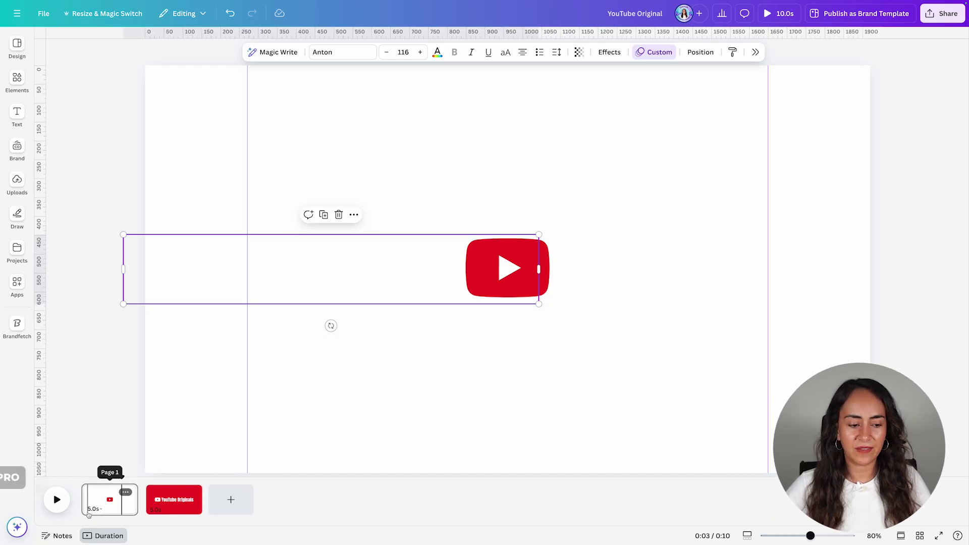
{"action": "left_click", "coordinate": [120, 498]}
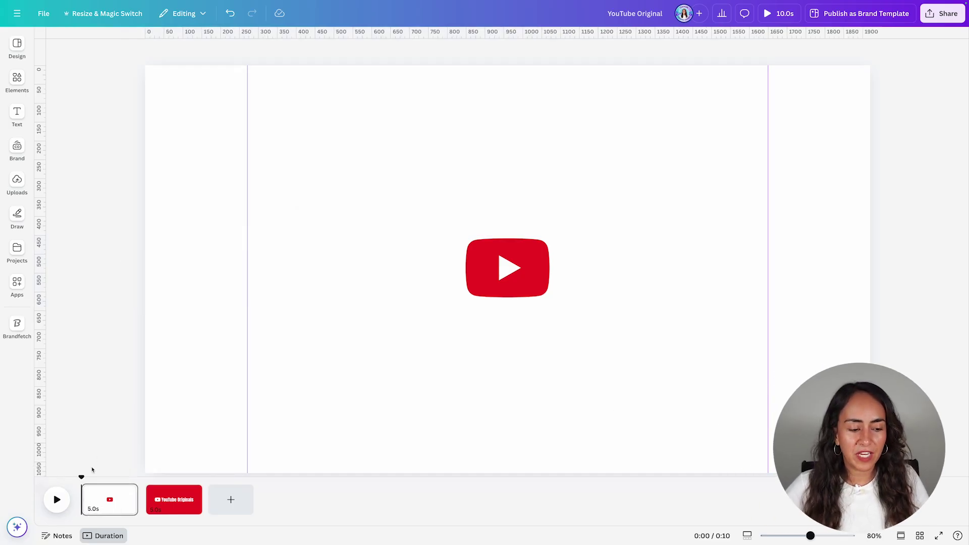
{"action": "left_click", "coordinate": [57, 499]}
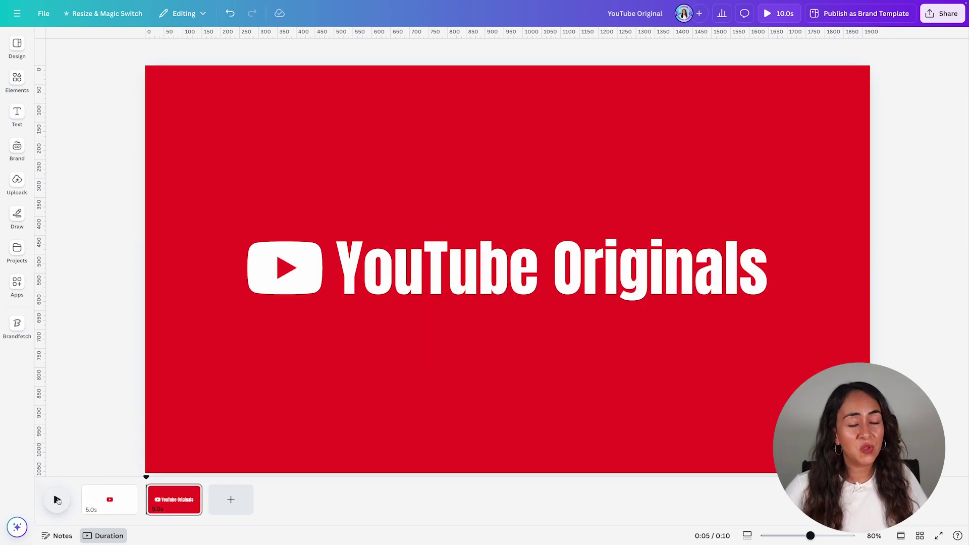
Shorten the first page's duration to 1.0 s and play the result
{"action": "mouse_move", "coordinate": [132, 500]}
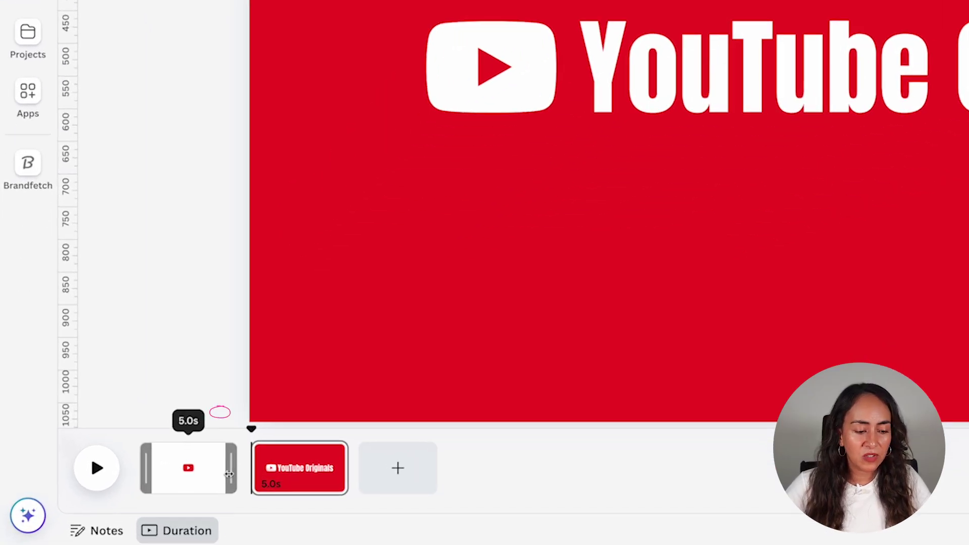
{"action": "left_click_drag", "start_coordinate": [137, 500], "coordinate": [102, 503]}
{"action": "left_click_drag", "start_coordinate": [182, 471], "coordinate": [163, 468]}
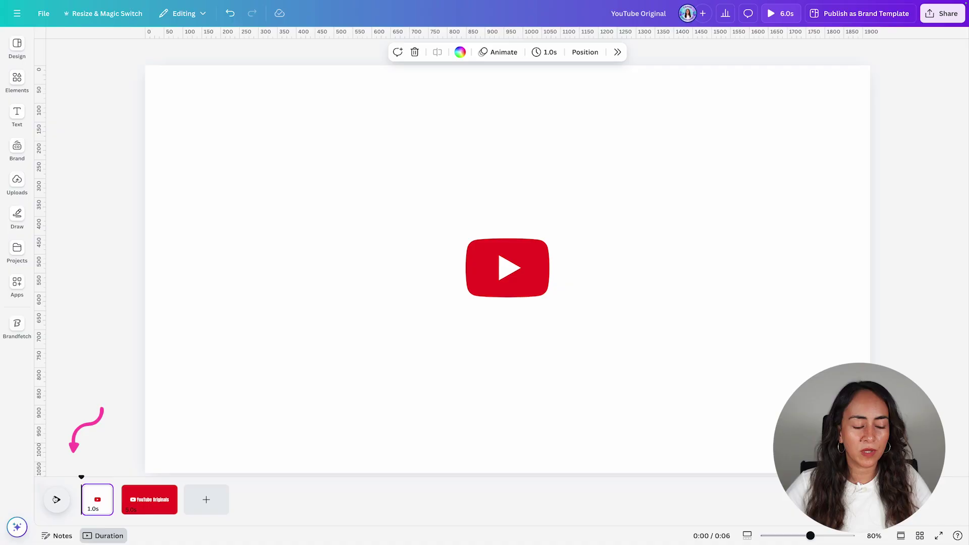
{"action": "left_click", "coordinate": [56, 500]}
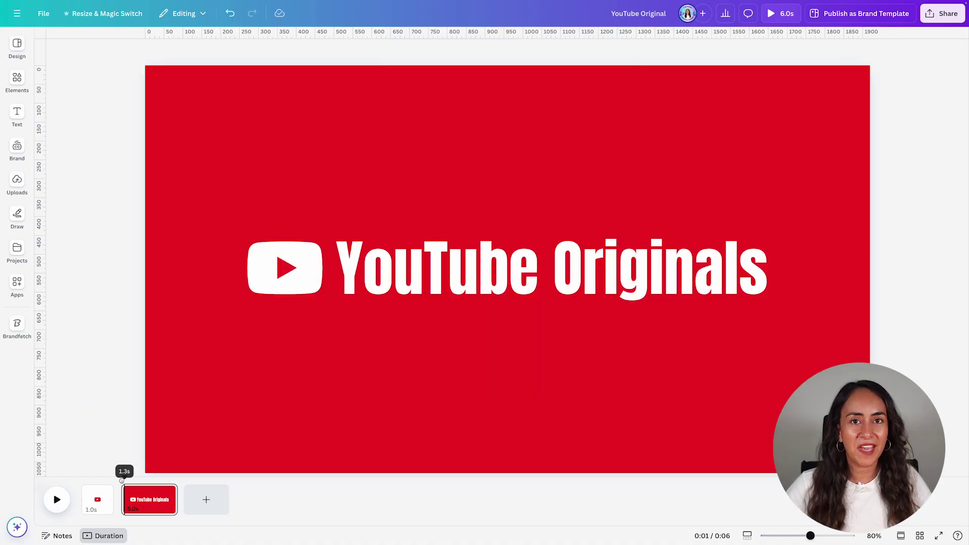
Shorten the red second page's duration to 2.0 s and play the whole video from the start
{"action": "mouse_move", "coordinate": [122, 480]}
{"action": "left_mouse_down"}
{"action": "mouse_move", "coordinate": [76, 485]}
{"action": "mouse_move", "coordinate": [110, 489]}
{"action": "left_mouse_up"}
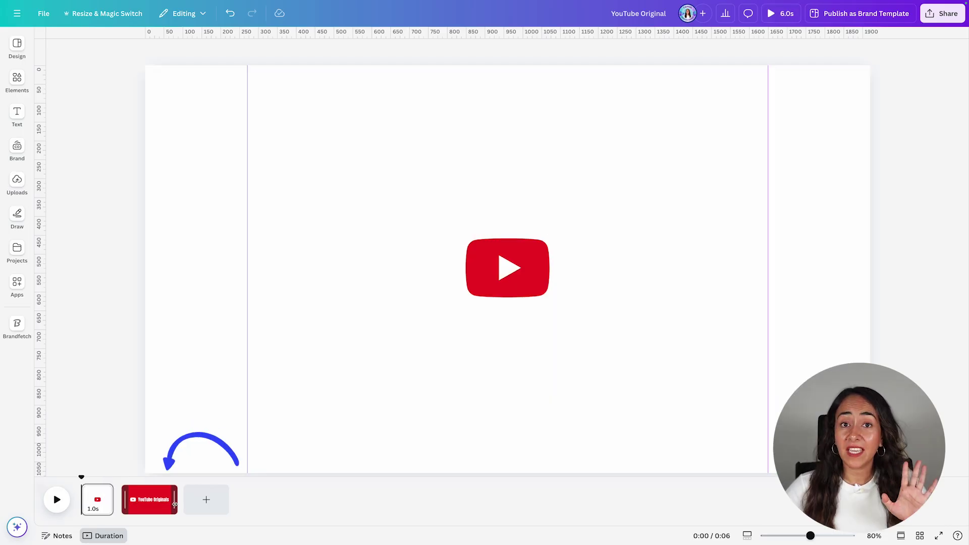
{"action": "left_click_drag", "start_coordinate": [176, 503], "coordinate": [158, 507]}
{"action": "mouse_move", "coordinate": [254, 486]}
{"action": "left_mouse_down"}
{"action": "mouse_move", "coordinate": [233, 491]}
{"action": "mouse_move", "coordinate": [252, 488]}
{"action": "left_mouse_up"}
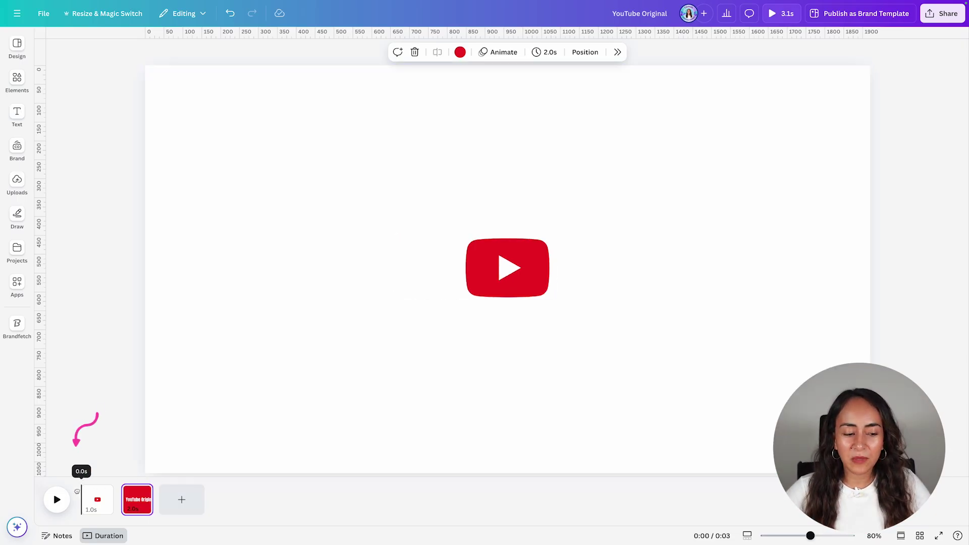
{"action": "left_click", "coordinate": [57, 500]}
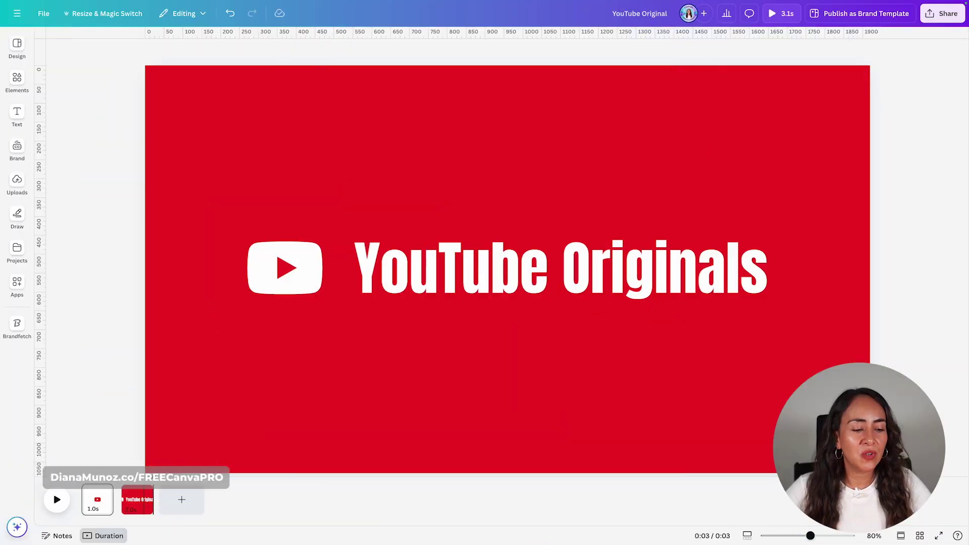
Search the audio library for "sound effect", and add Dramatic Chord Sting to the timeline from 0:00
{"action": "left_click", "coordinate": [17, 76]}
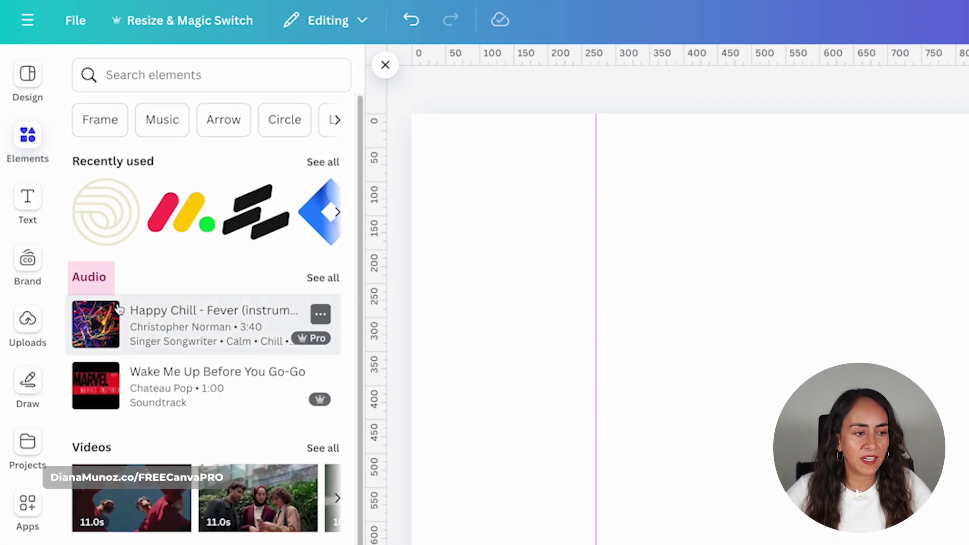
{"action": "left_click", "coordinate": [321, 277]}
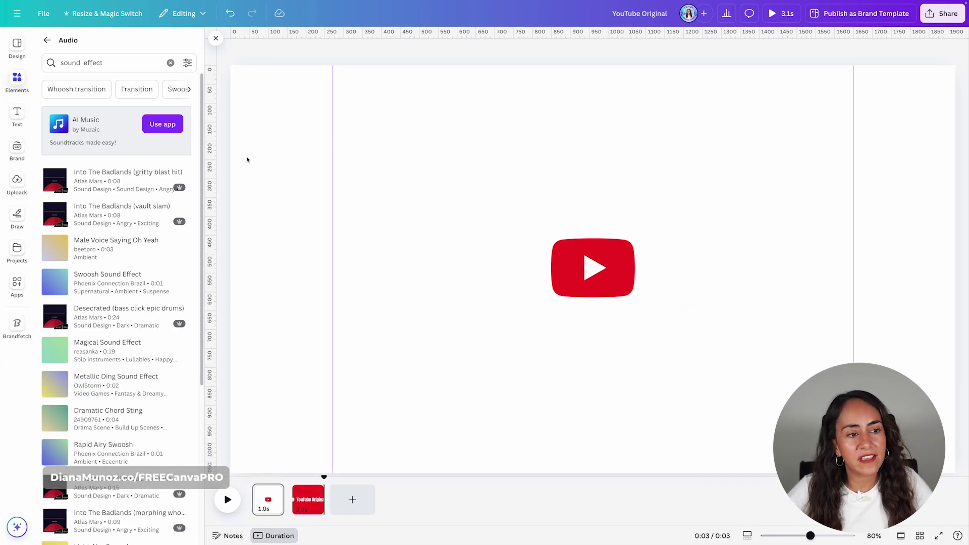
{"action": "mouse_move", "coordinate": [172, 188]}
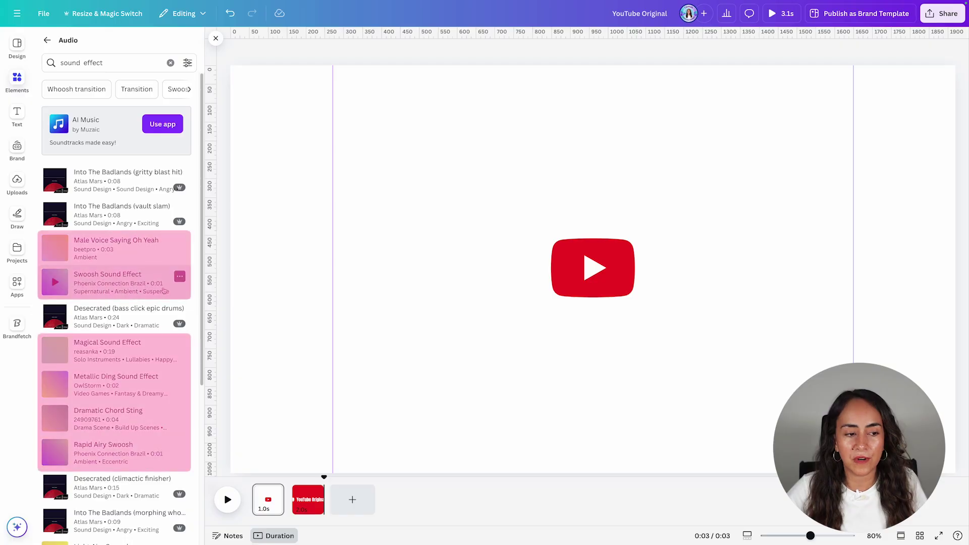
{"action": "scroll", "coordinate": [164, 277], "scroll_direction": "down", "scroll_amount": 2}
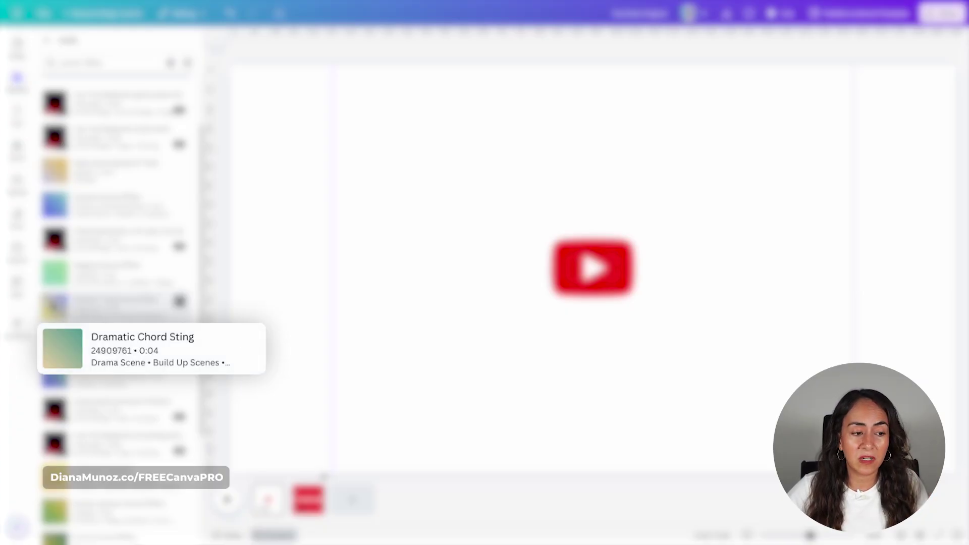
{"action": "left_click", "coordinate": [63, 349]}
{"action": "left_click", "coordinate": [63, 349]}
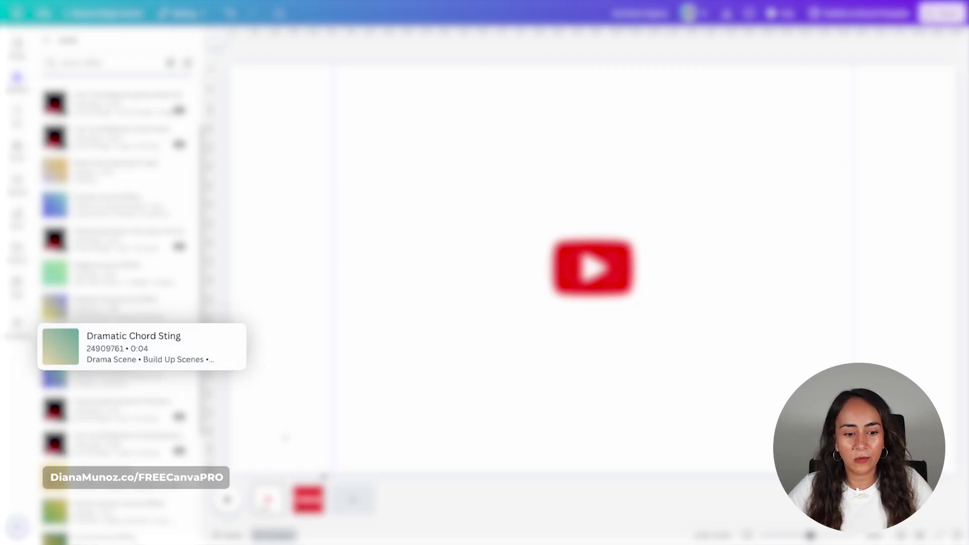
{"action": "left_click", "coordinate": [330, 479]}
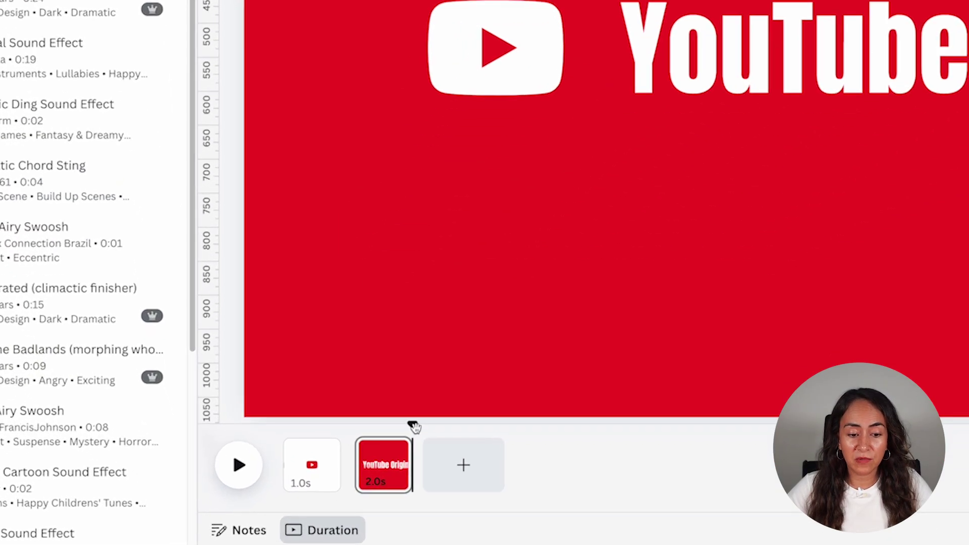
{"action": "left_click_drag", "start_coordinate": [362, 455], "coordinate": [265, 456]}
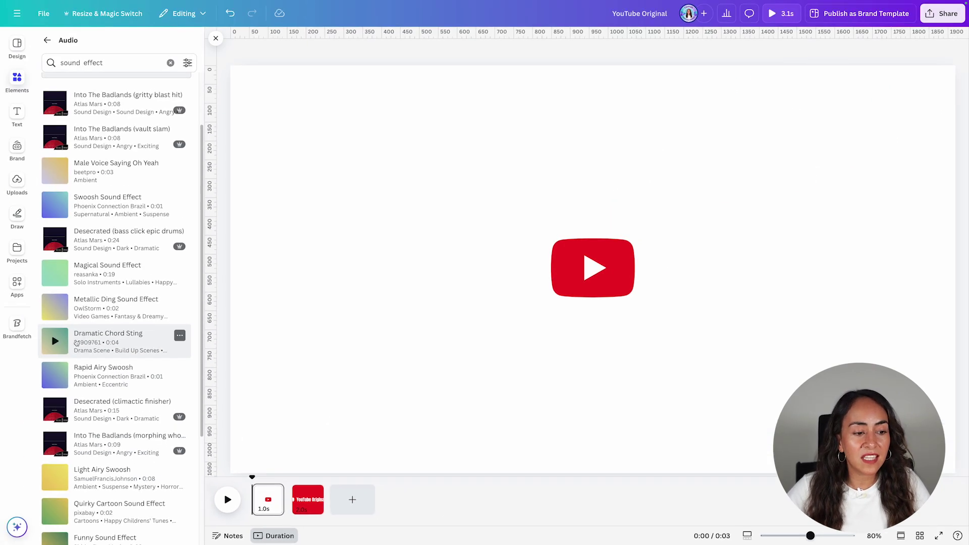
{"action": "left_click", "coordinate": [128, 345]}
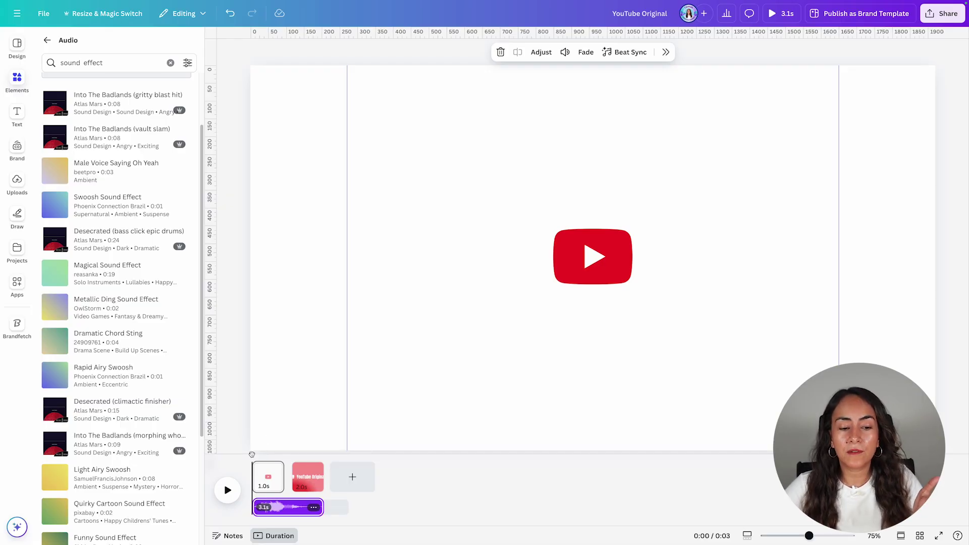
Add the Light Airy Swoosh sound from 0:00 and shift its audio earlier so its peak meets the start of the red page
{"action": "mouse_move", "coordinate": [252, 454]}
{"action": "left_mouse_down"}
{"action": "mouse_move", "coordinate": [298, 469]}
{"action": "mouse_move", "coordinate": [253, 466]}
{"action": "left_mouse_up"}
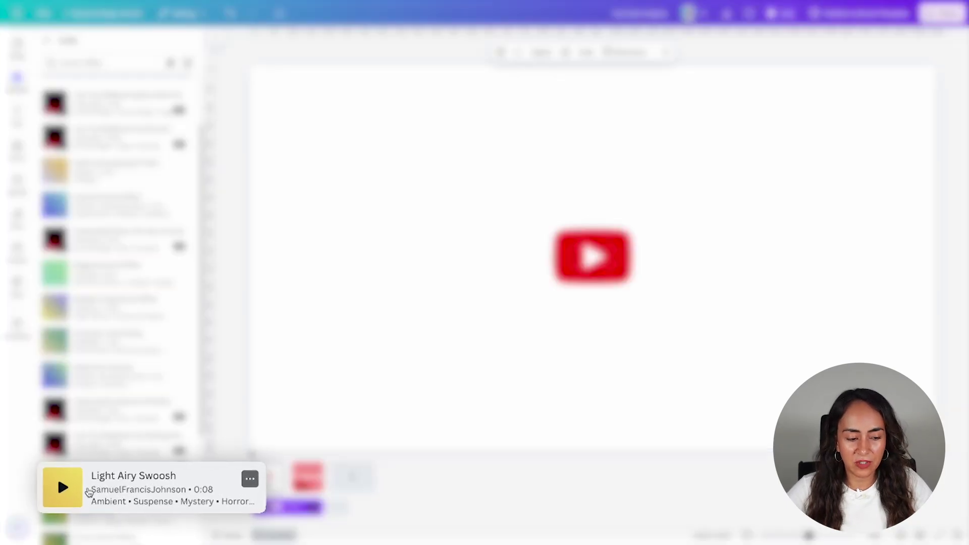
{"action": "left_click", "coordinate": [112, 479]}
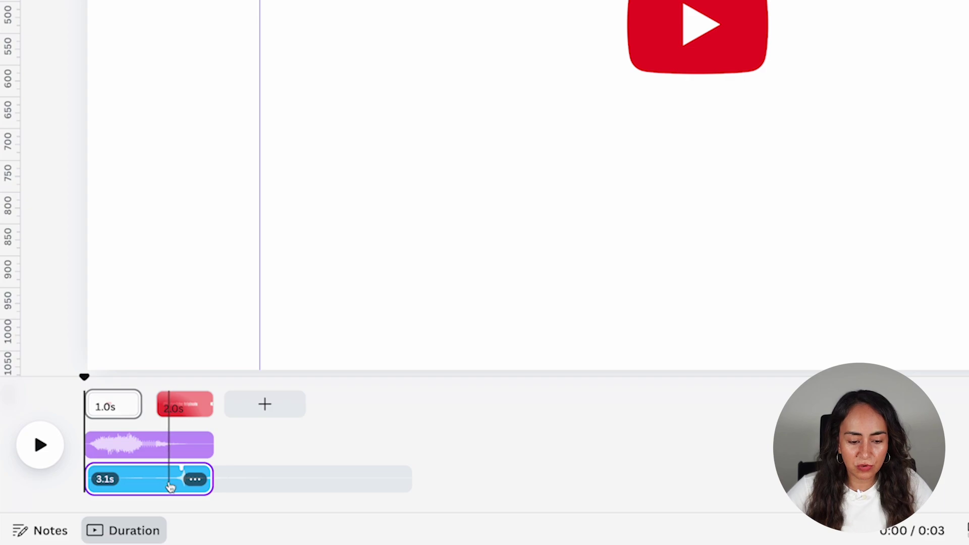
{"action": "left_click_drag", "start_coordinate": [173, 485], "coordinate": [130, 486]}
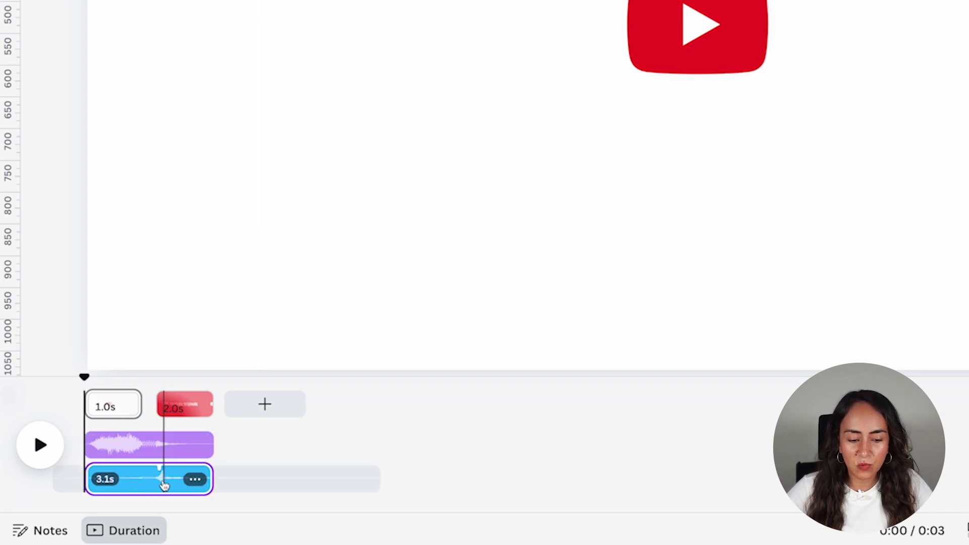
{"action": "mouse_move", "coordinate": [159, 403]}
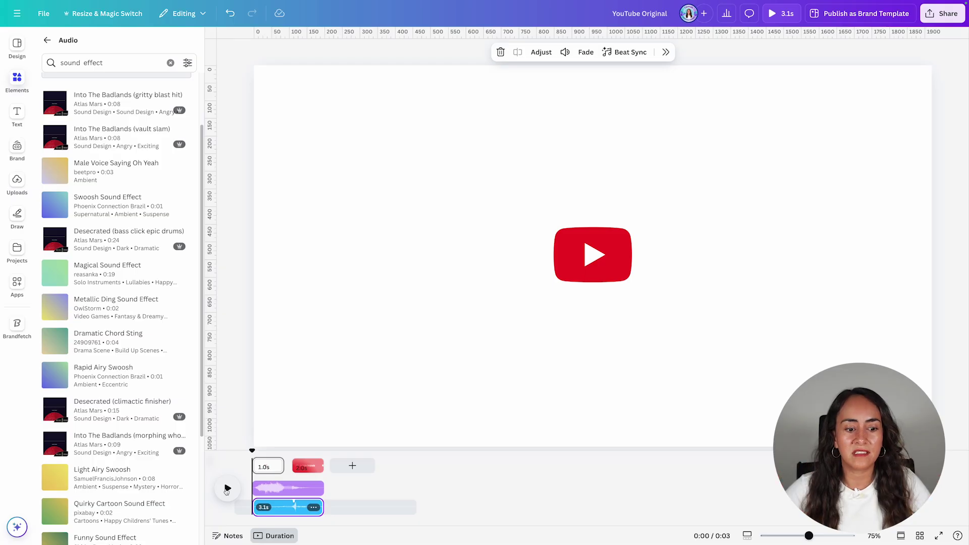
Play the intro with both sounds, and set the Dramatic Chord Sting track's volume to 66
{"action": "left_click", "coordinate": [226, 489]}
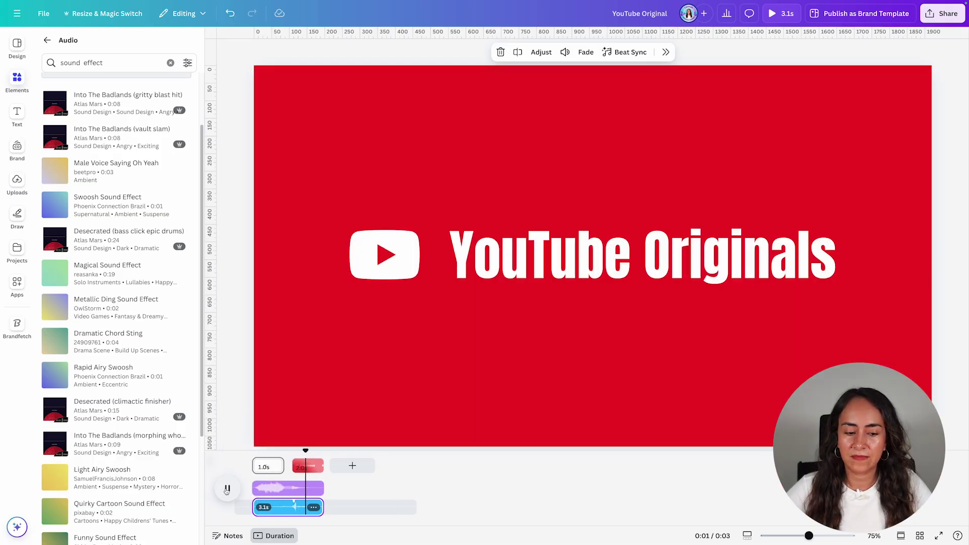
{"action": "left_click", "coordinate": [227, 489]}
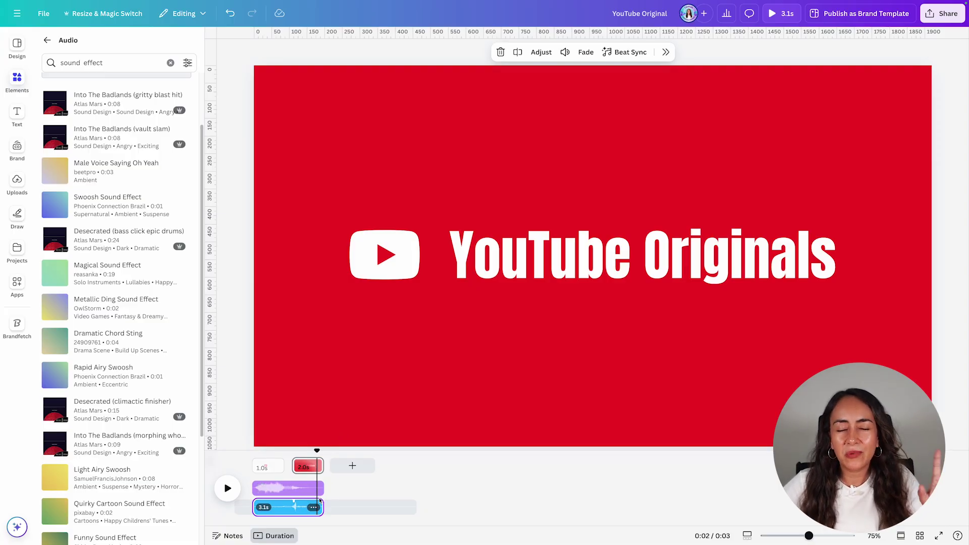
{"action": "left_click", "coordinate": [285, 488]}
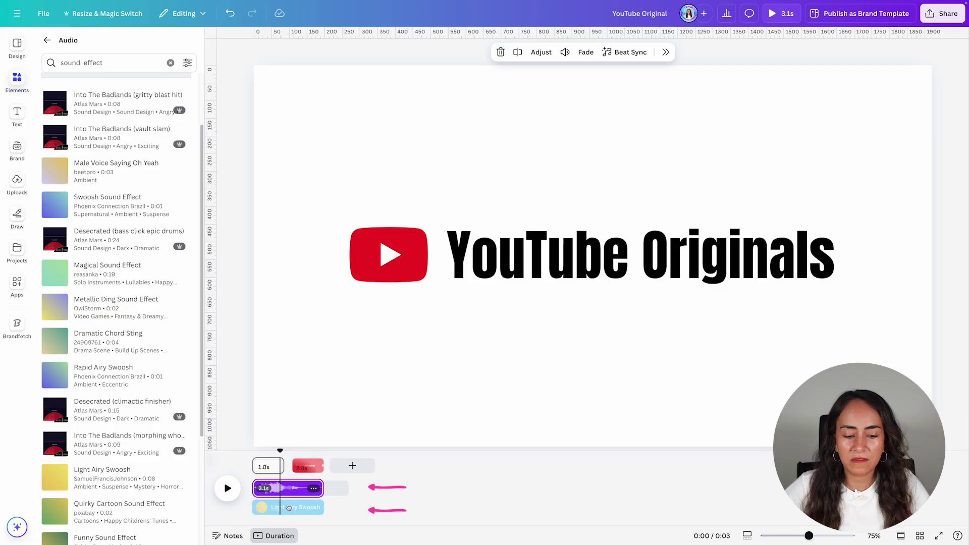
{"action": "left_click", "coordinate": [565, 52]}
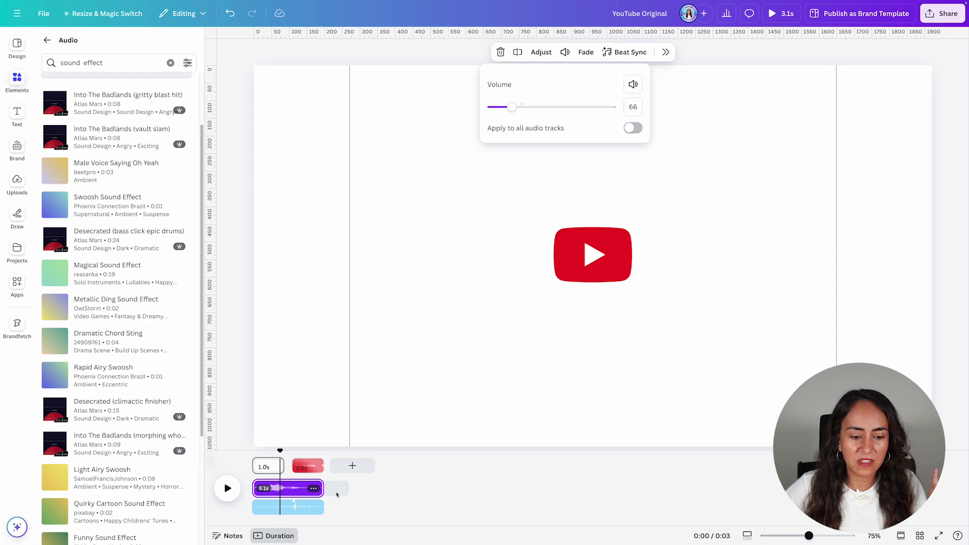
Set the Light Airy Swoosh track's volume to 200 and play the intro from the start
{"action": "left_click", "coordinate": [295, 509]}
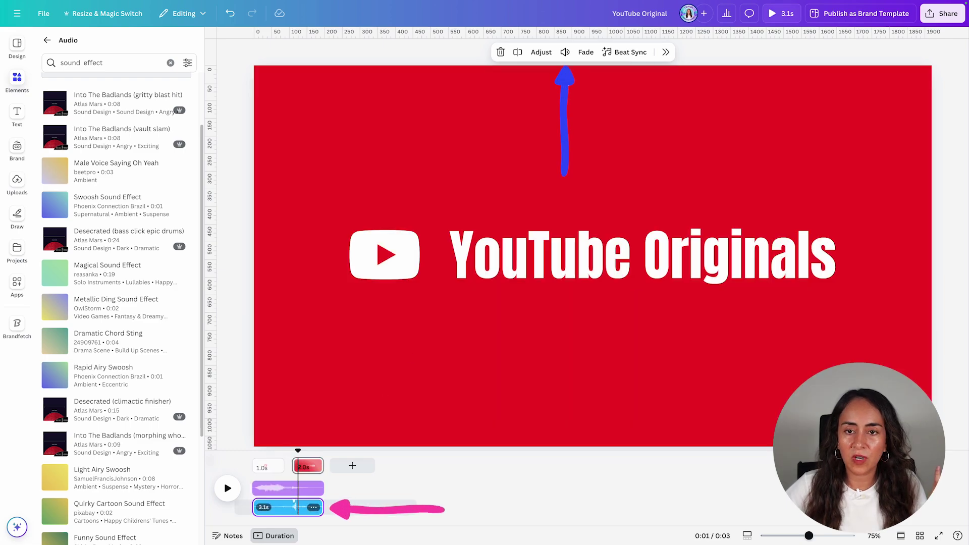
{"action": "left_click", "coordinate": [565, 52]}
{"action": "left_click_drag", "start_coordinate": [522, 107], "coordinate": [555, 108]}
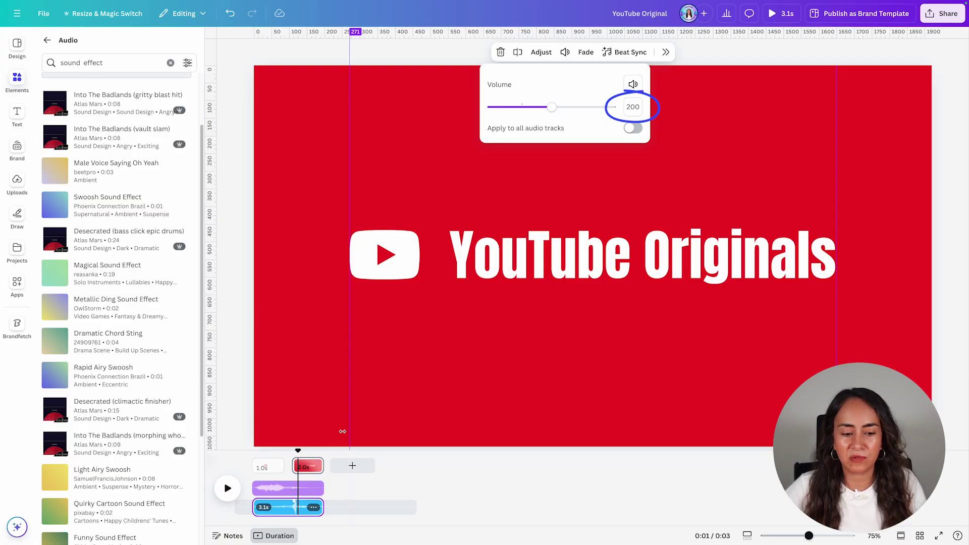
{"action": "left_click_drag", "start_coordinate": [298, 450], "coordinate": [251, 460]}
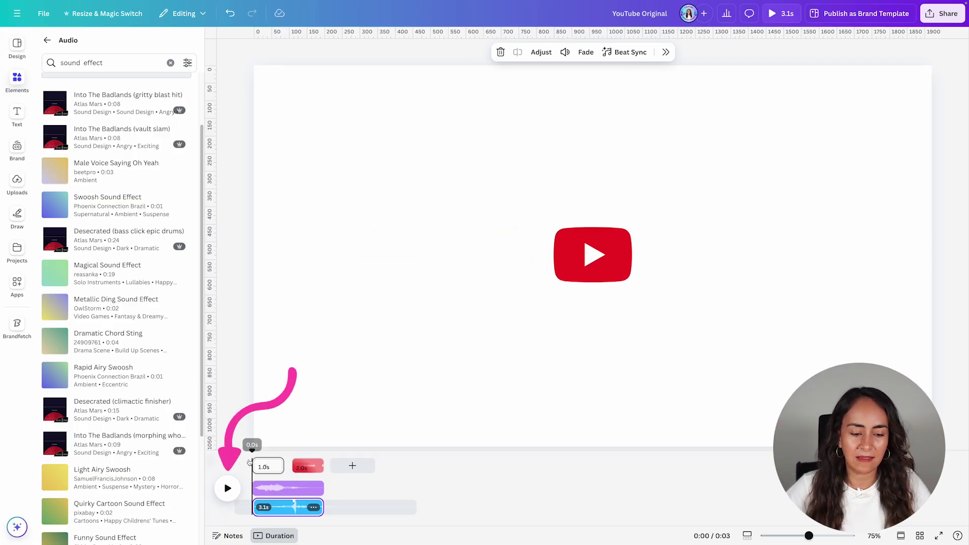
{"action": "left_click", "coordinate": [228, 489]}
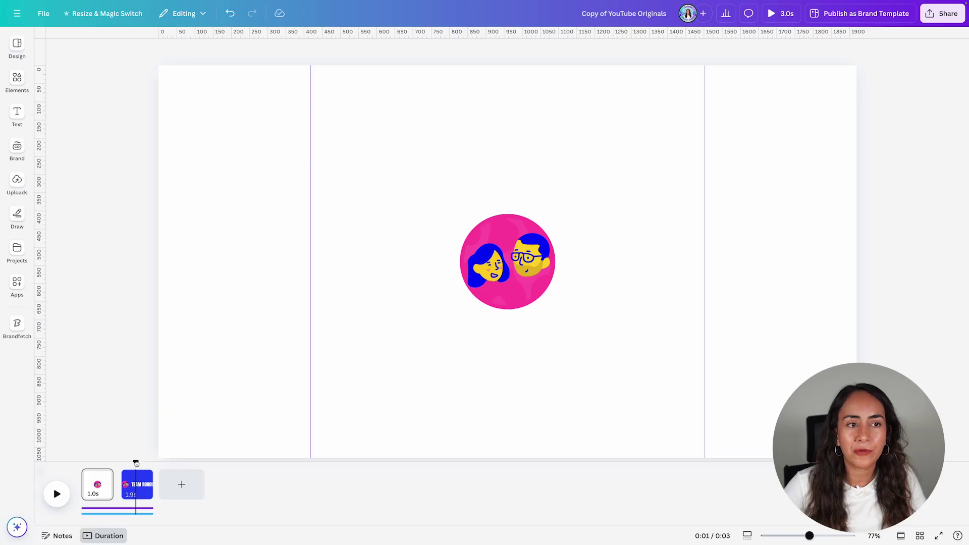
Play the Team Rondi version of the intro from the start and return the playhead to 0:00
{"action": "left_click_drag", "start_coordinate": [136, 463], "coordinate": [74, 460]}
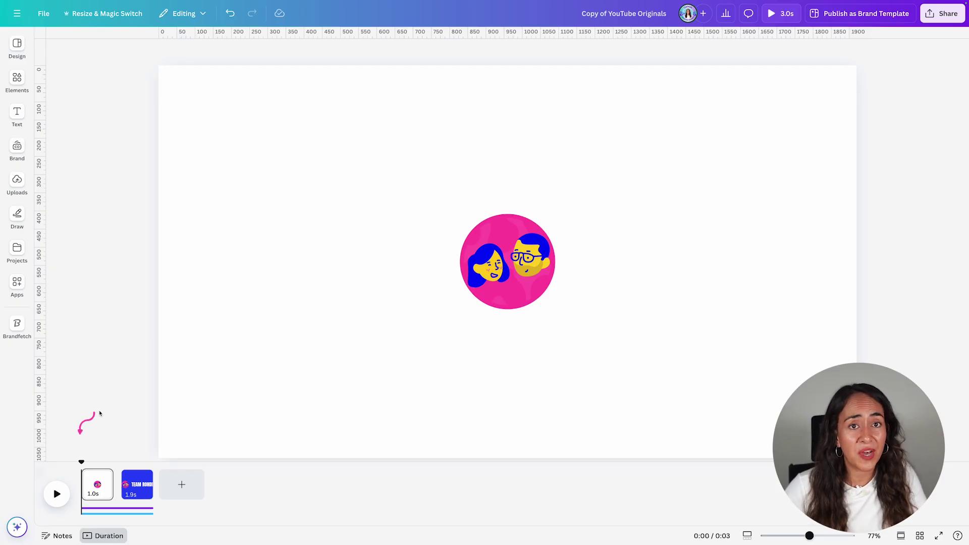
{"action": "left_click", "coordinate": [60, 495]}
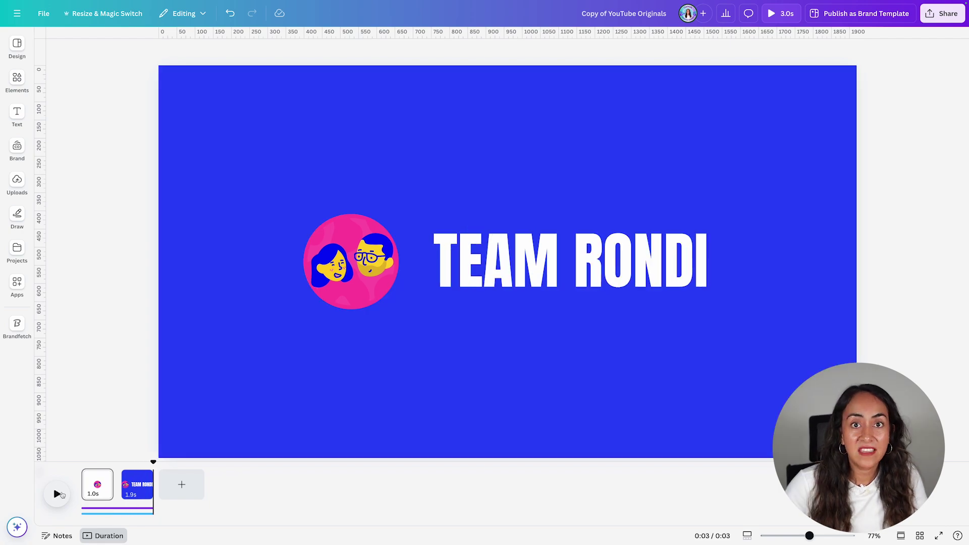
{"action": "left_click_drag", "start_coordinate": [159, 462], "coordinate": [81, 462]}
Examine how the title text and its cover shape sit beside the logo on the Team Rondi first page, and check the second page
{"action": "left_click_drag", "start_coordinate": [146, 86], "coordinate": [643, 383]}
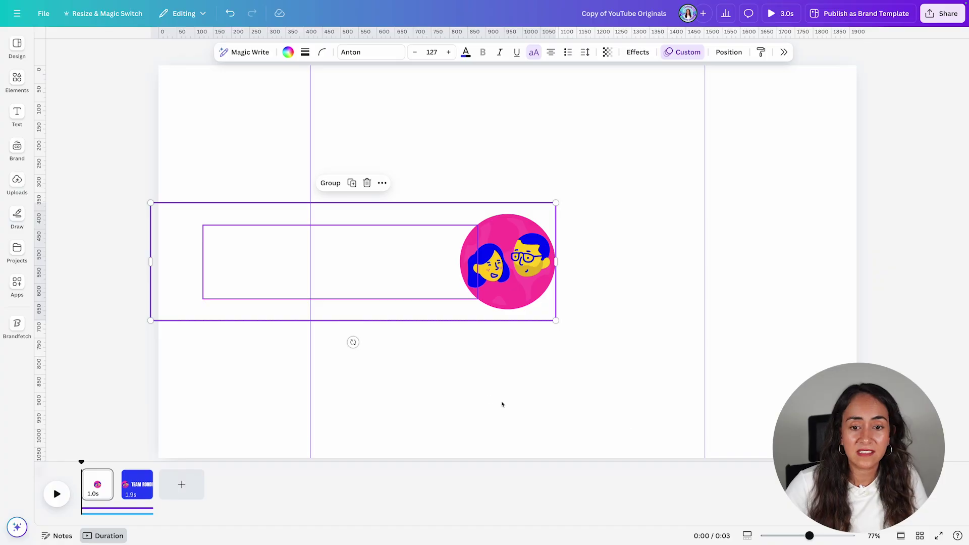
{"action": "left_click", "coordinate": [461, 182]}
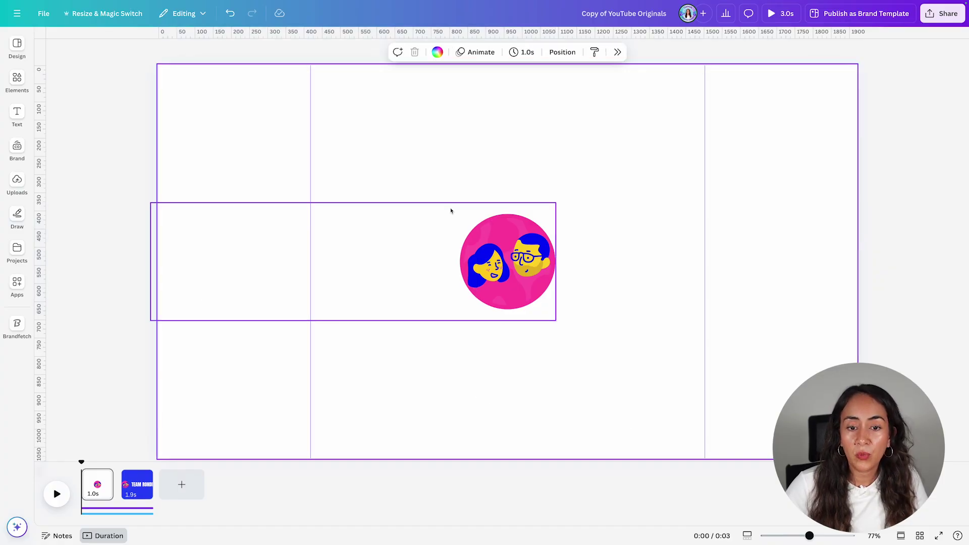
{"action": "left_click", "coordinate": [452, 211]}
{"action": "left_click_drag", "start_coordinate": [480, 153], "coordinate": [376, 313]}
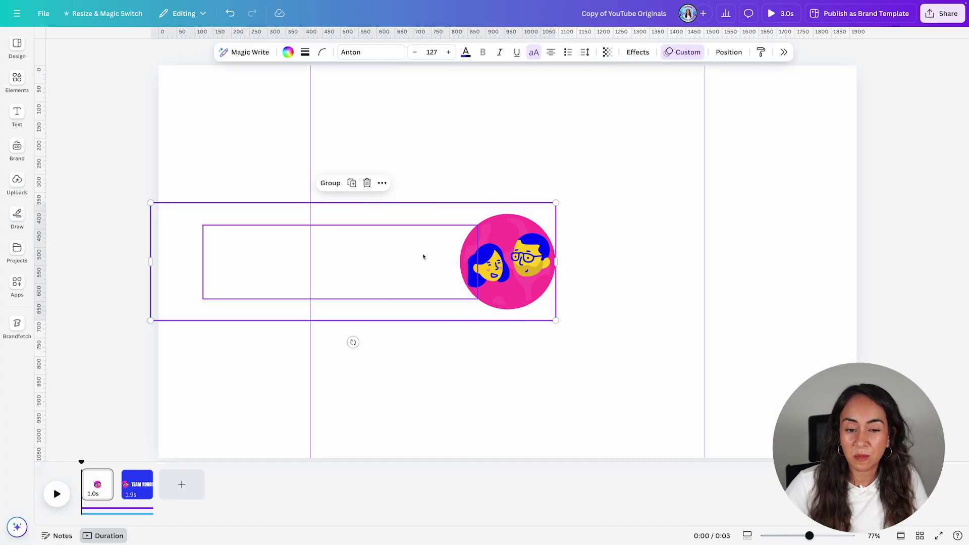
{"action": "key", "text": "Escape"}
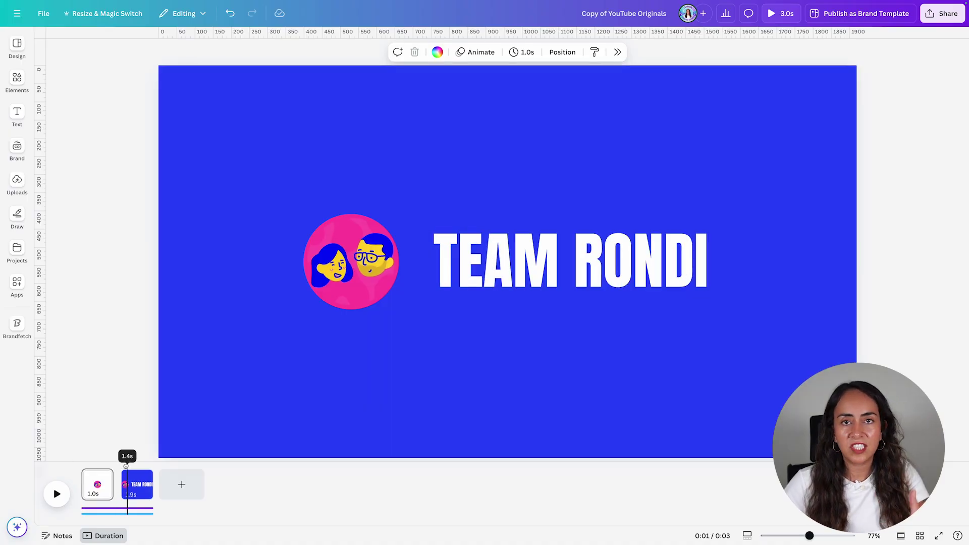
{"action": "left_click", "coordinate": [145, 482]}
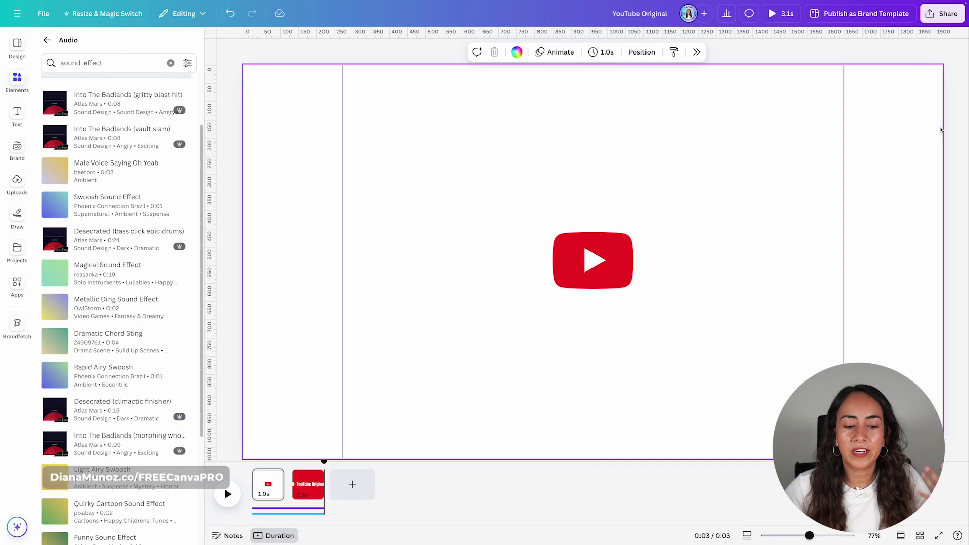
Open the YouTube Original design's download settings and set the MP4 video quality to 4K (UHD) for all pages
{"action": "left_click", "coordinate": [949, 125]}
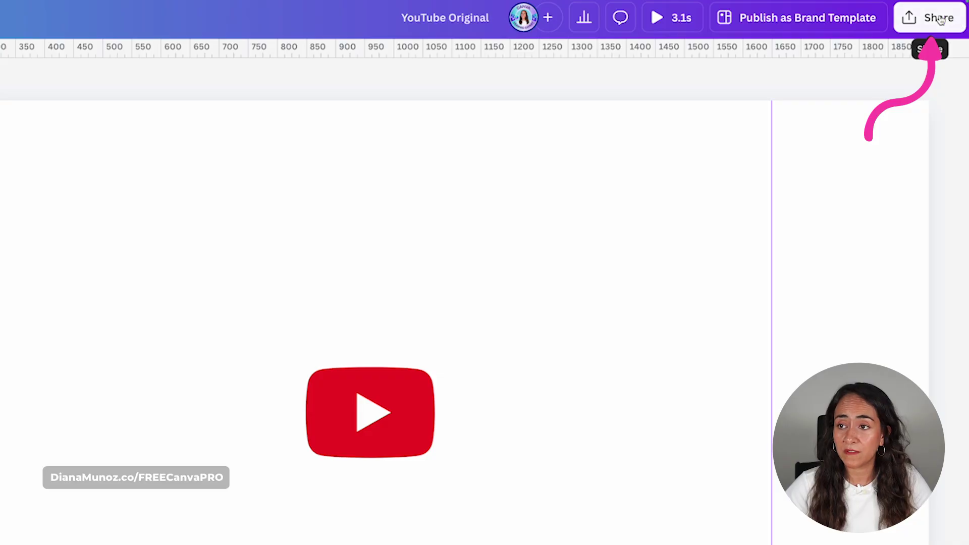
{"action": "left_click", "coordinate": [940, 18]}
{"action": "left_click", "coordinate": [744, 424]}
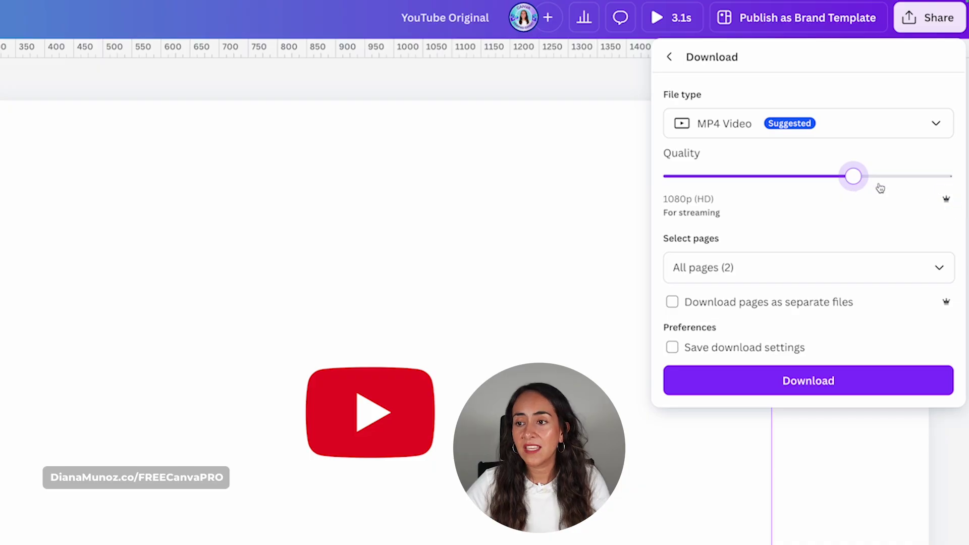
{"action": "left_click_drag", "start_coordinate": [877, 180], "coordinate": [940, 182]}
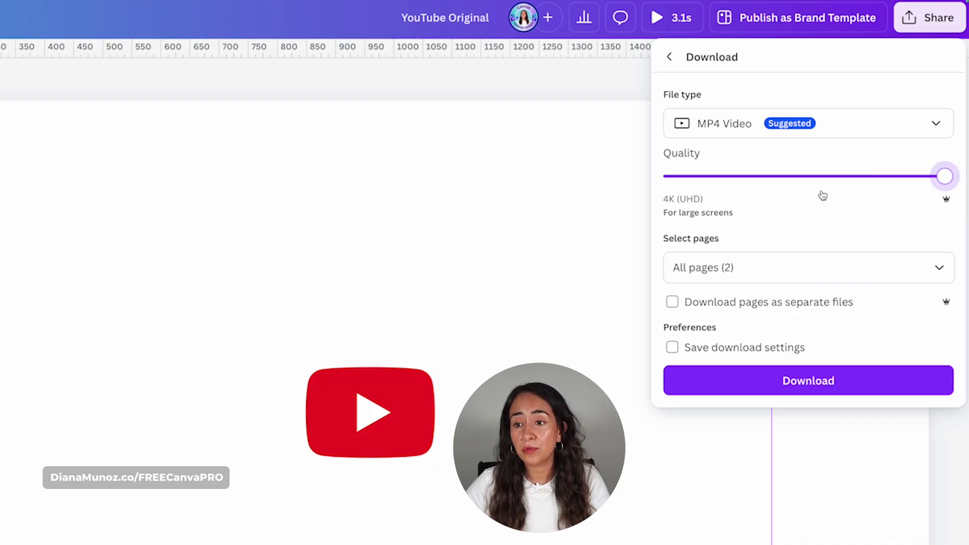